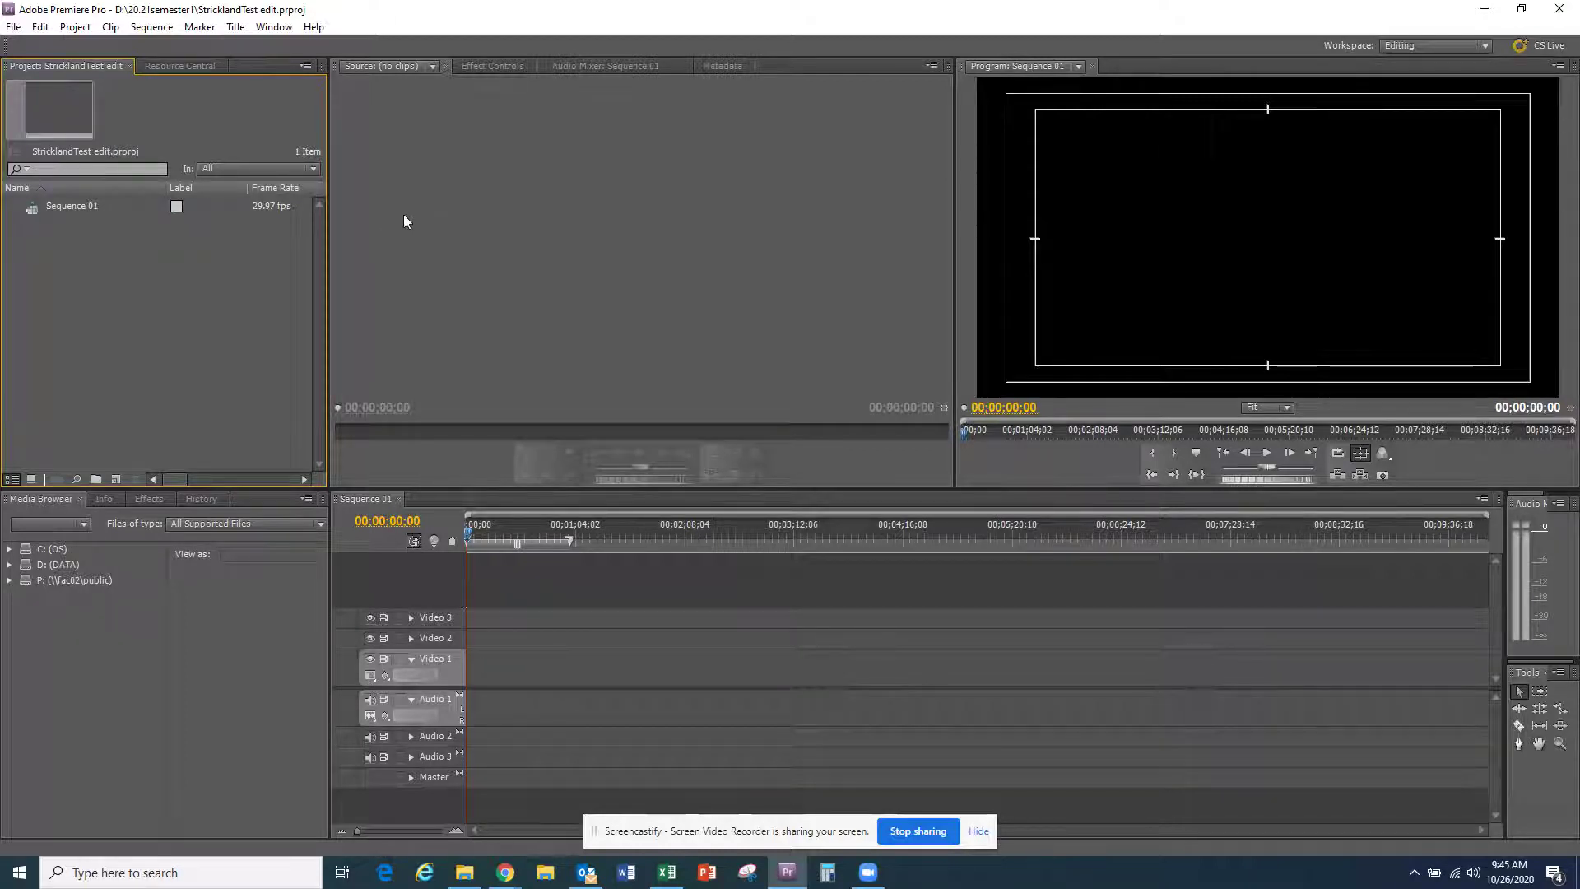
Step: Import the four MP4 clips from the Editing Clips folder in Downloads into the project
click(13, 27)
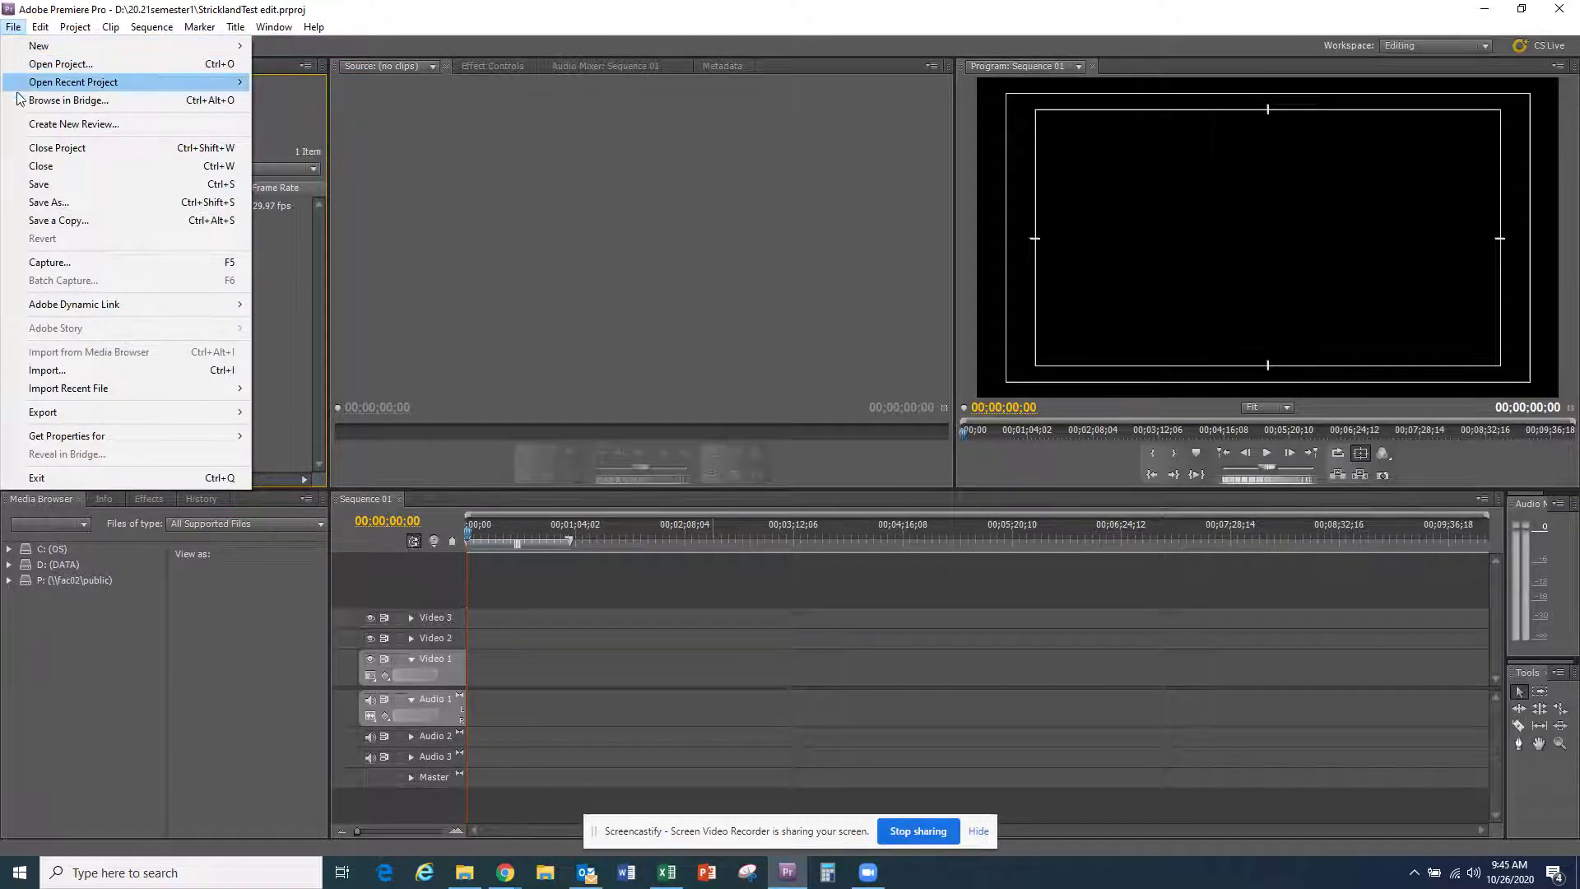
click(42, 372)
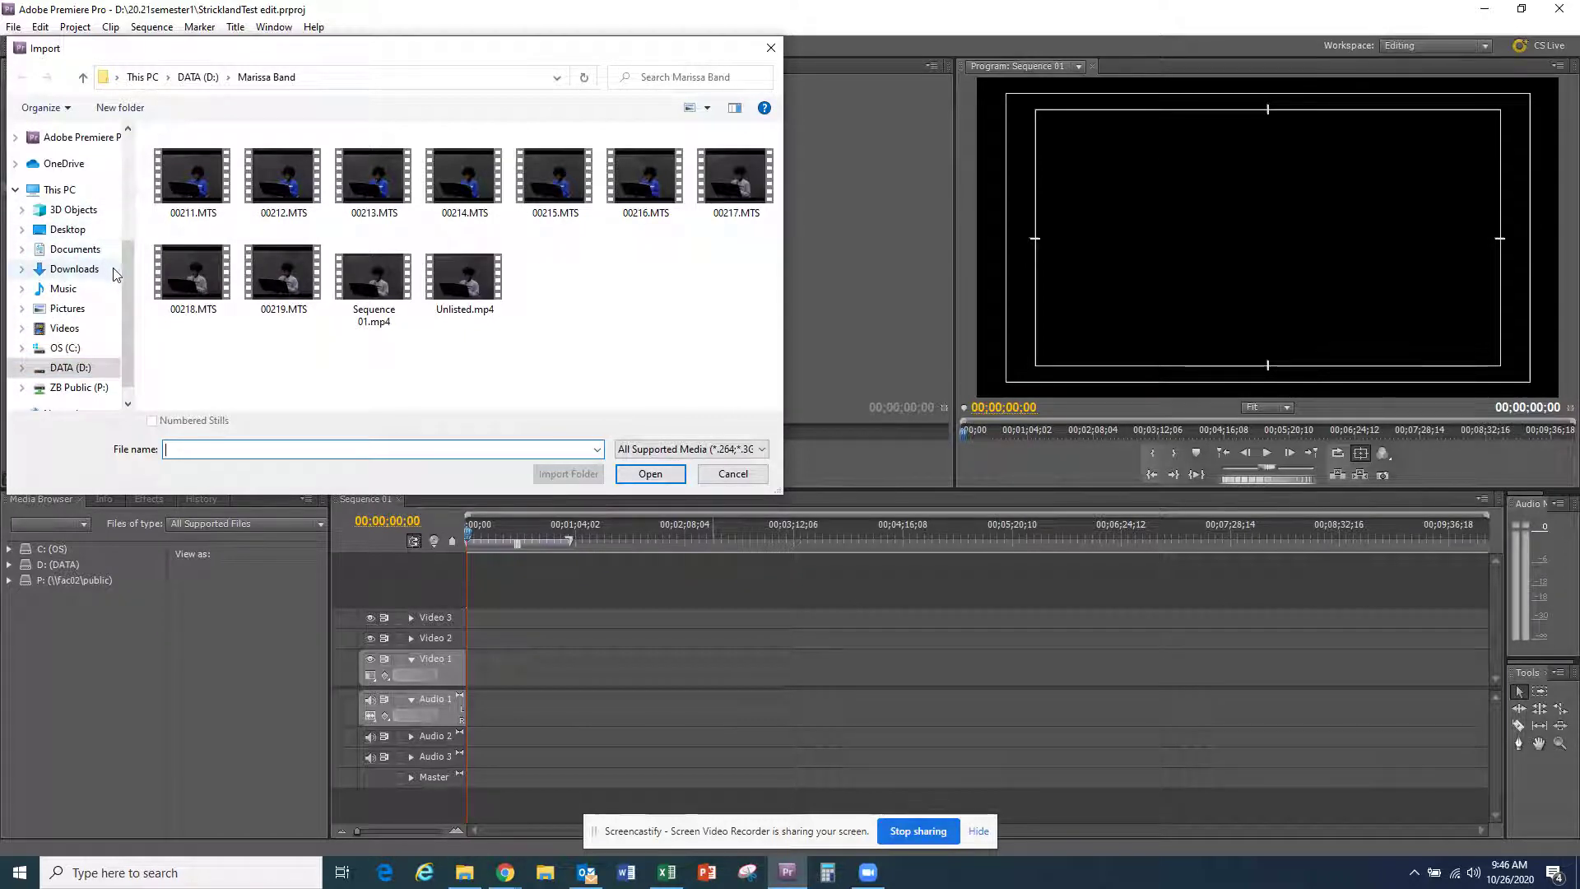
drag(128, 280, 144, 161)
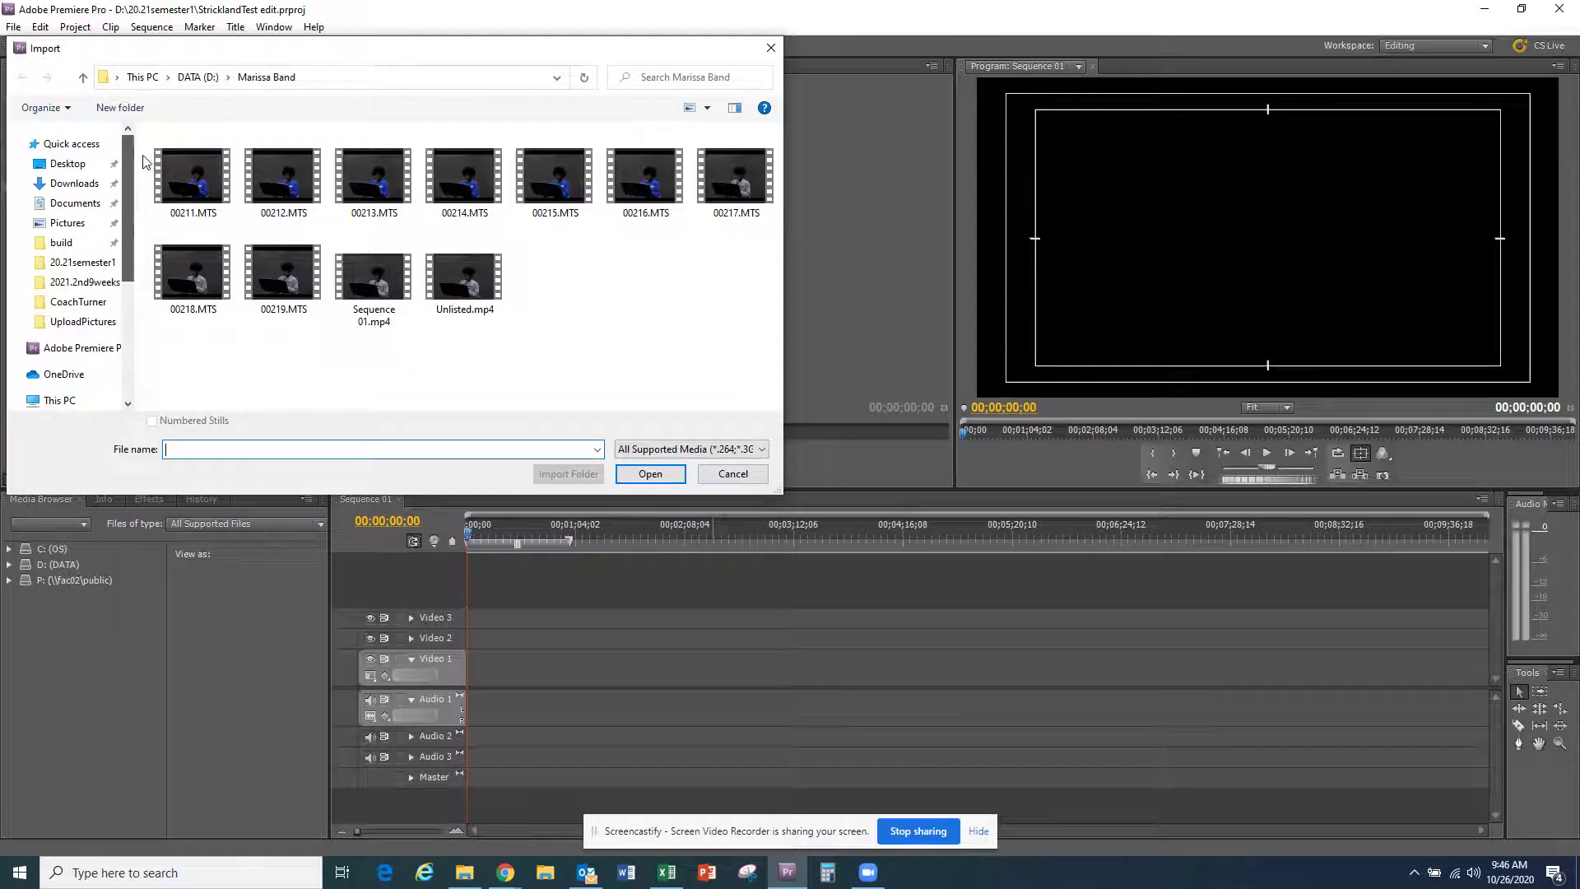
click(61, 188)
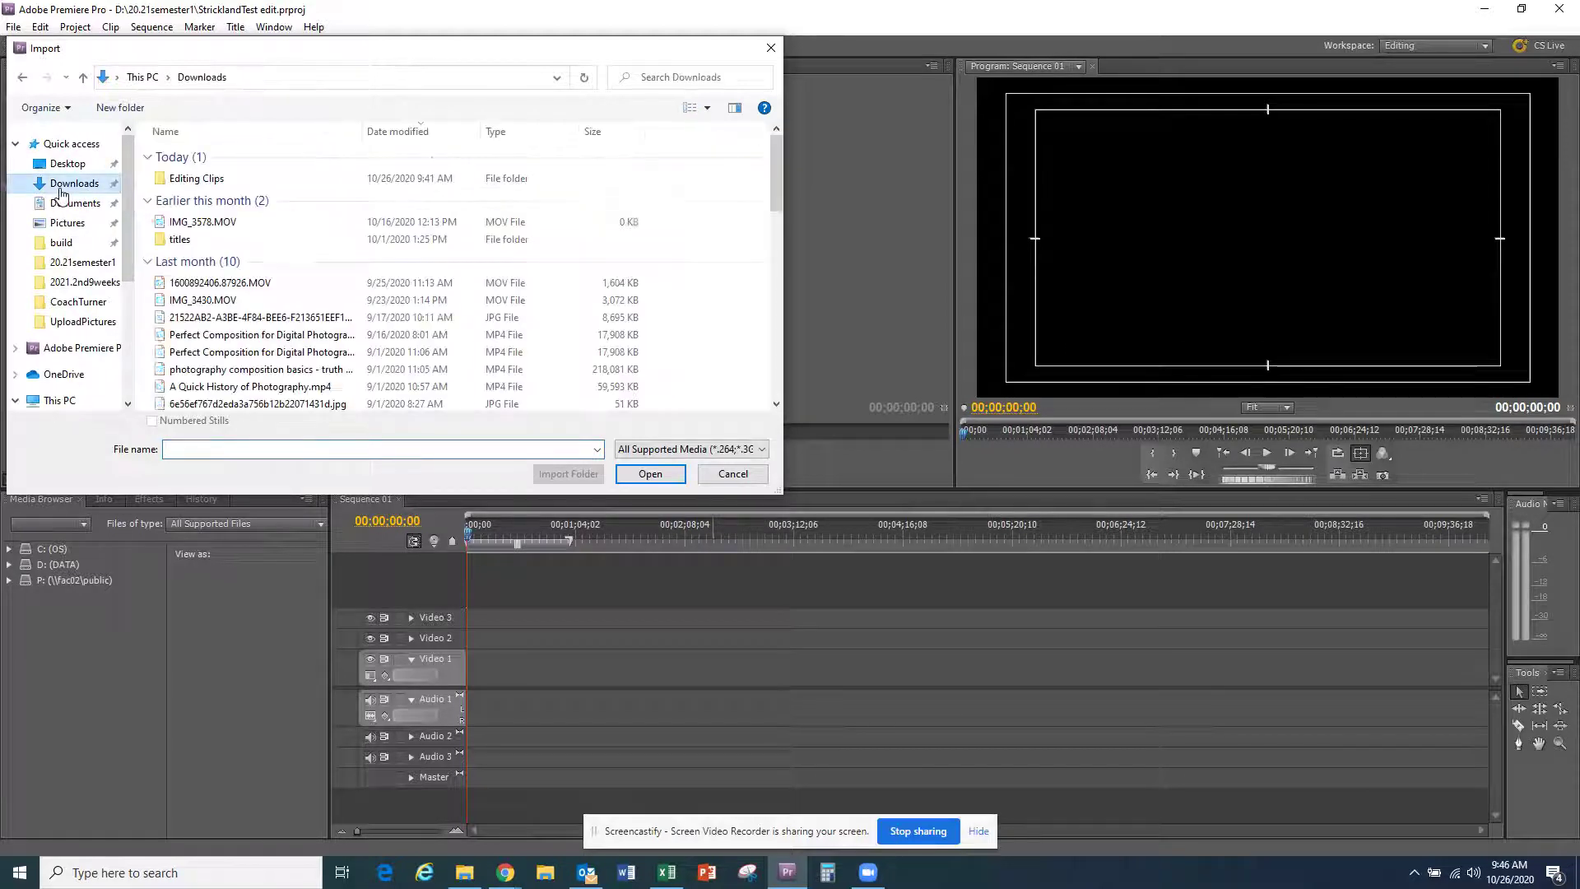
double_click(162, 179)
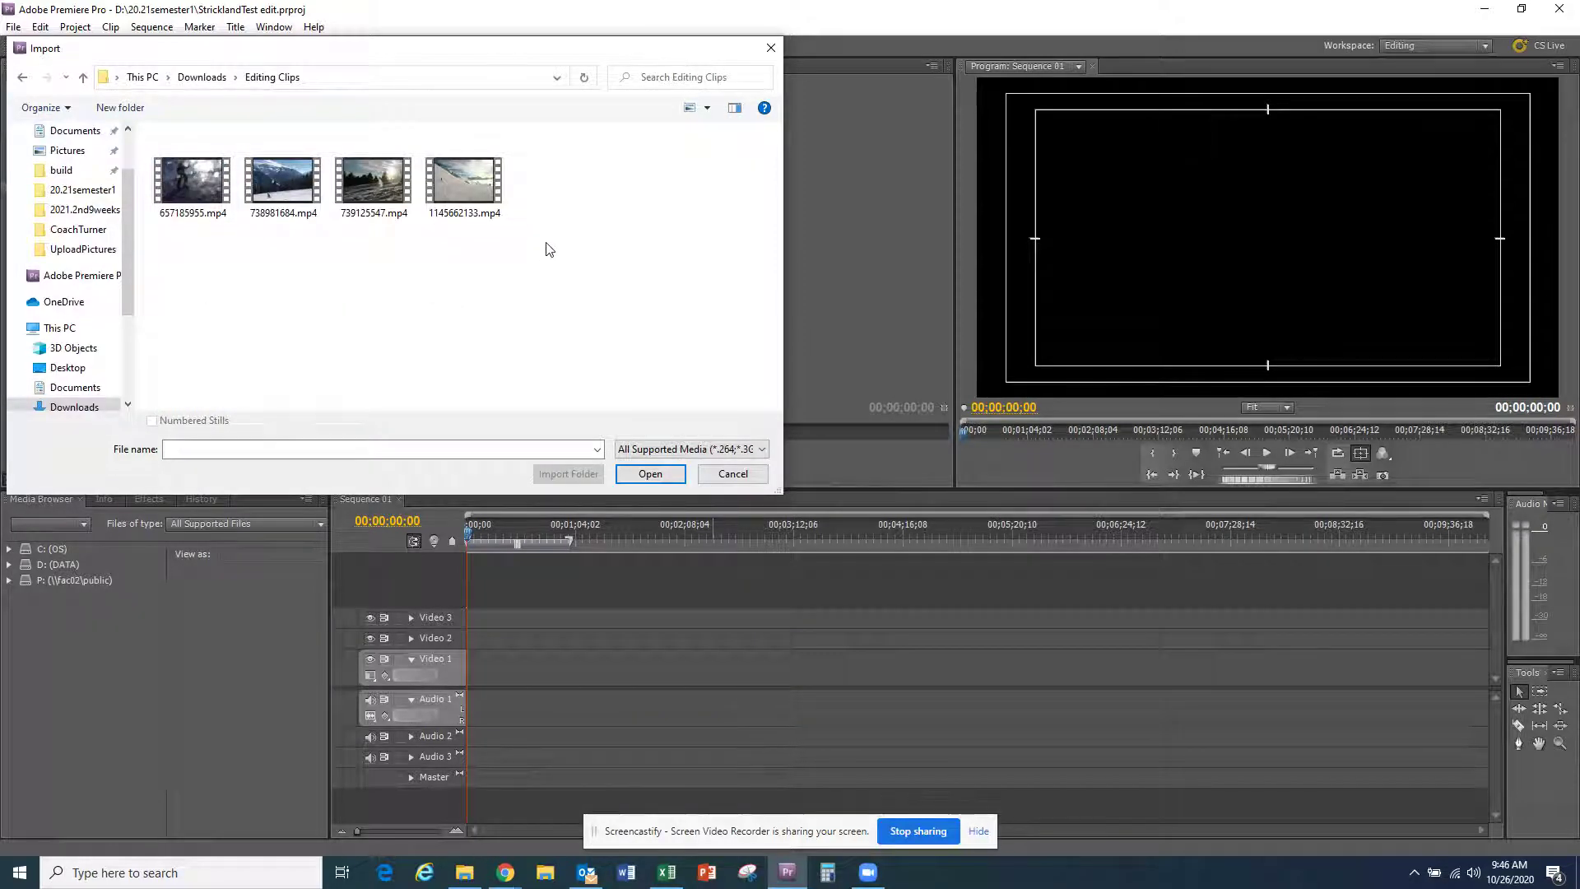
drag(546, 242, 201, 181)
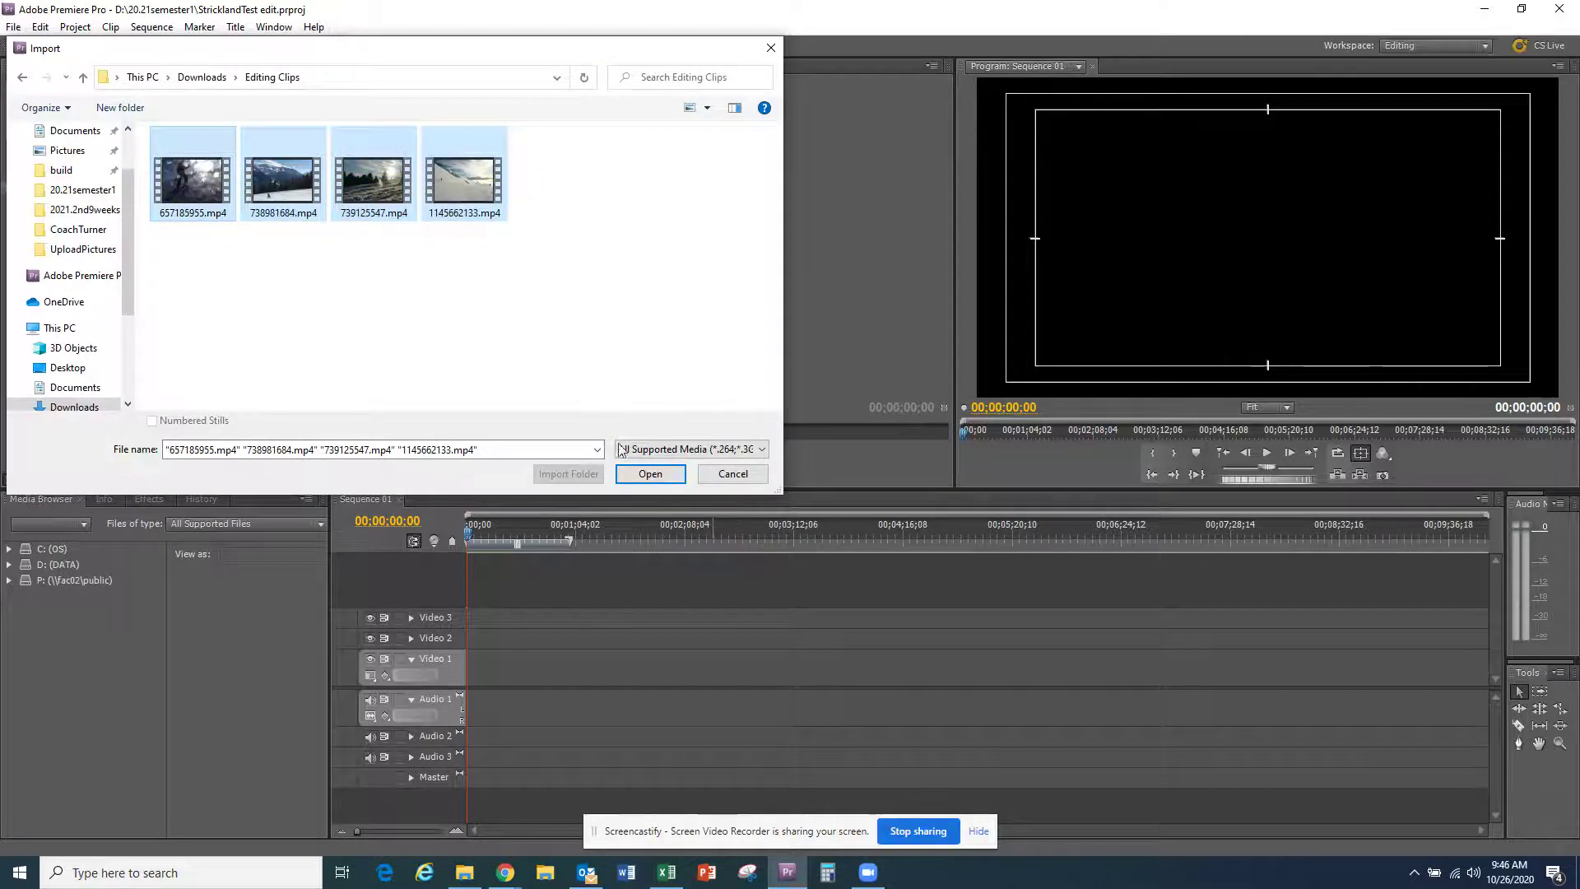
click(639, 476)
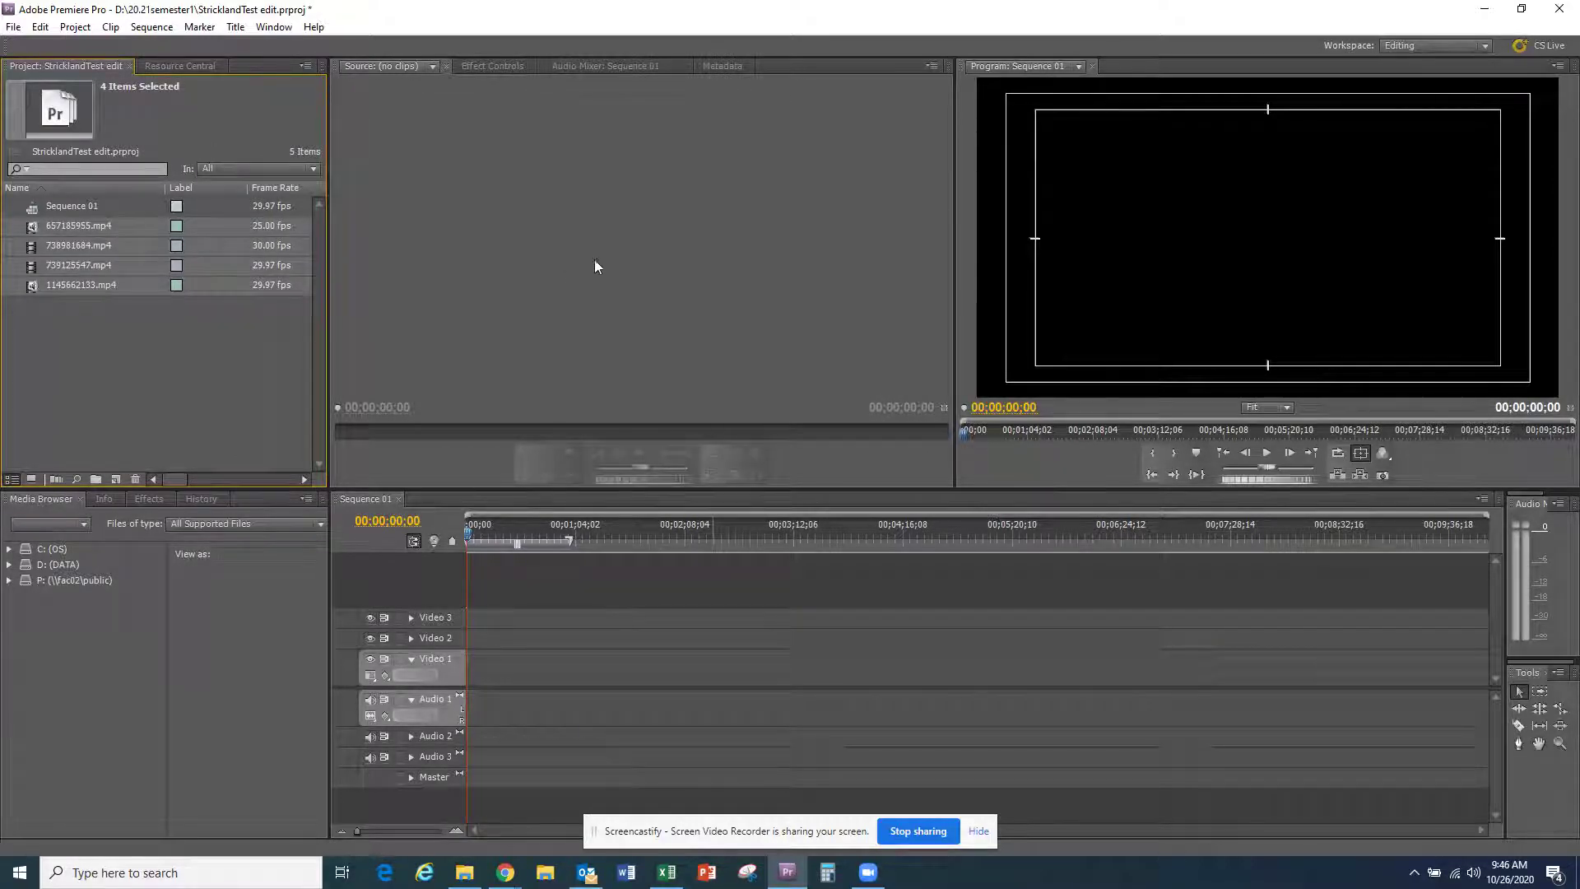
click(162, 372)
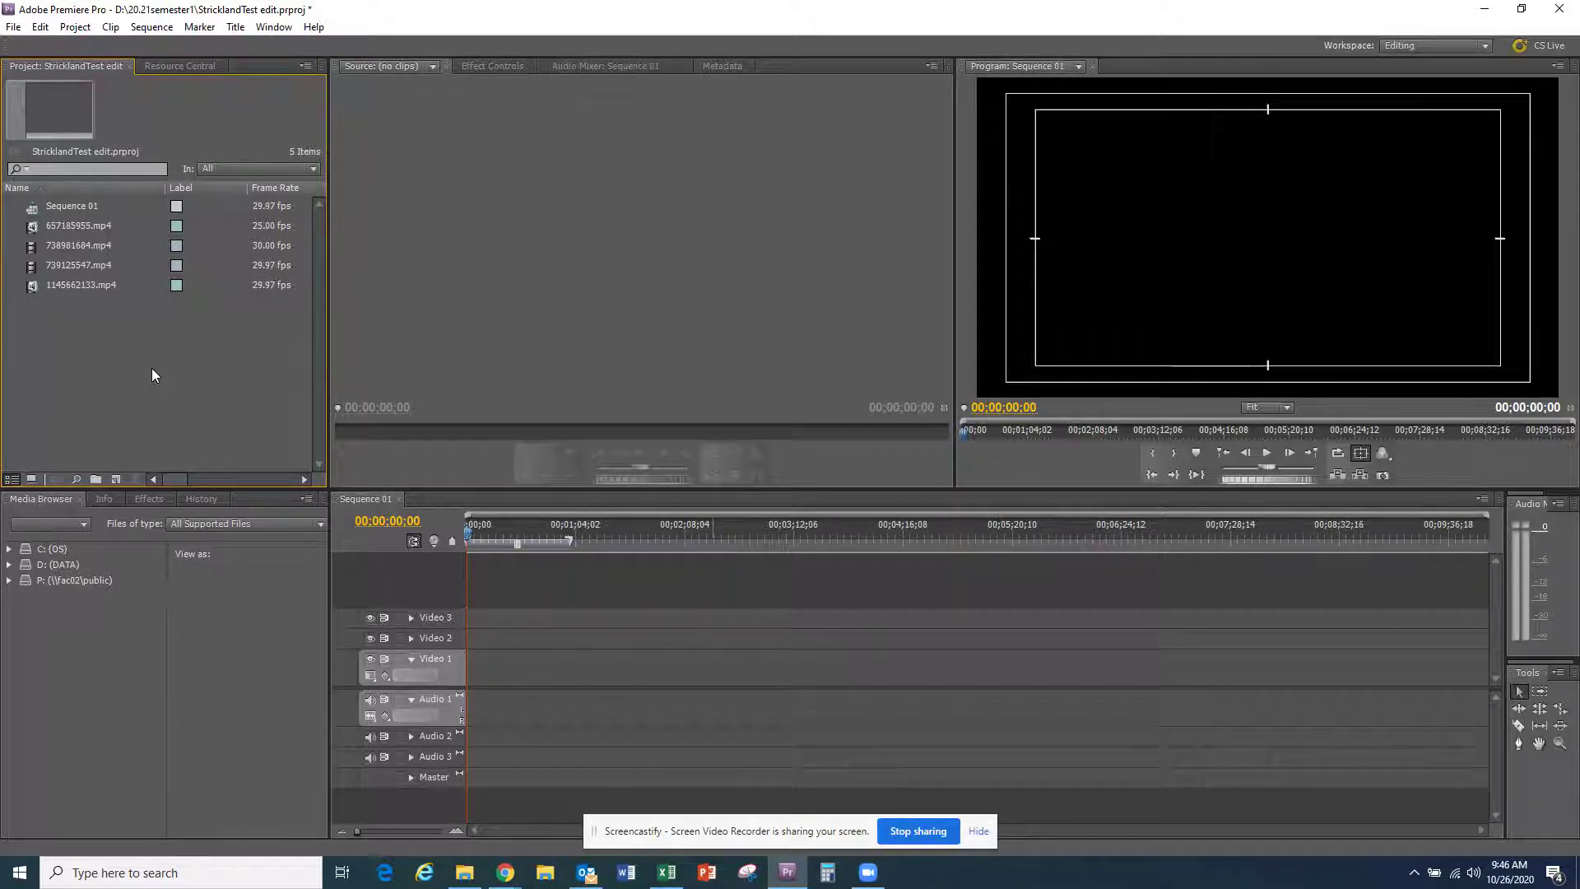
Step: Load 657185955.mp4 in the source monitor and play it to review its footage
click(51, 225)
click(52, 225)
double_click(32, 225)
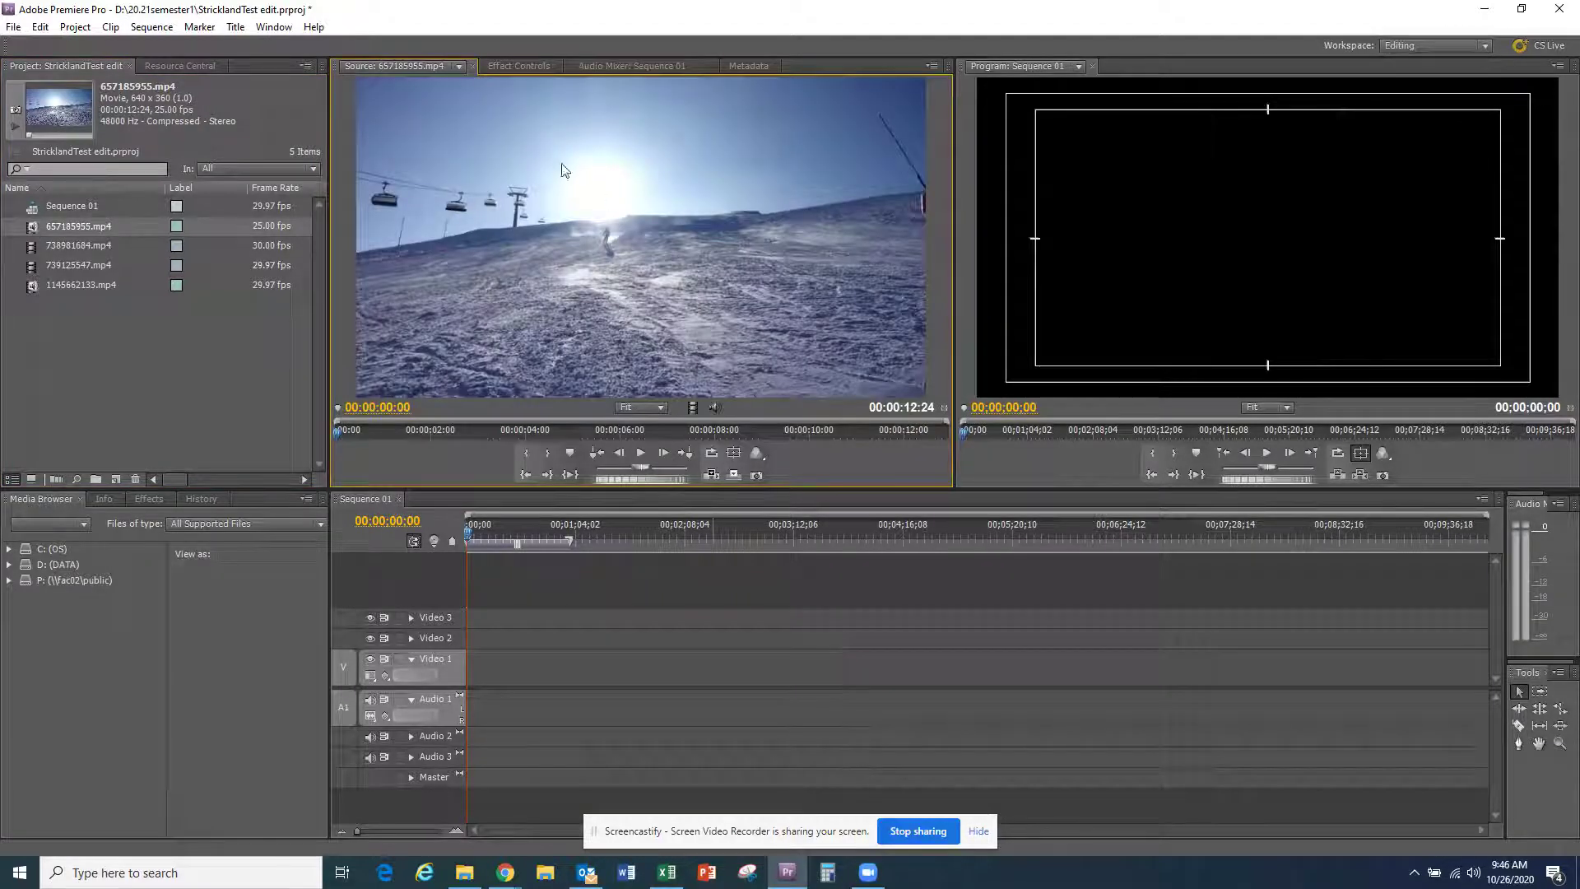
click(640, 456)
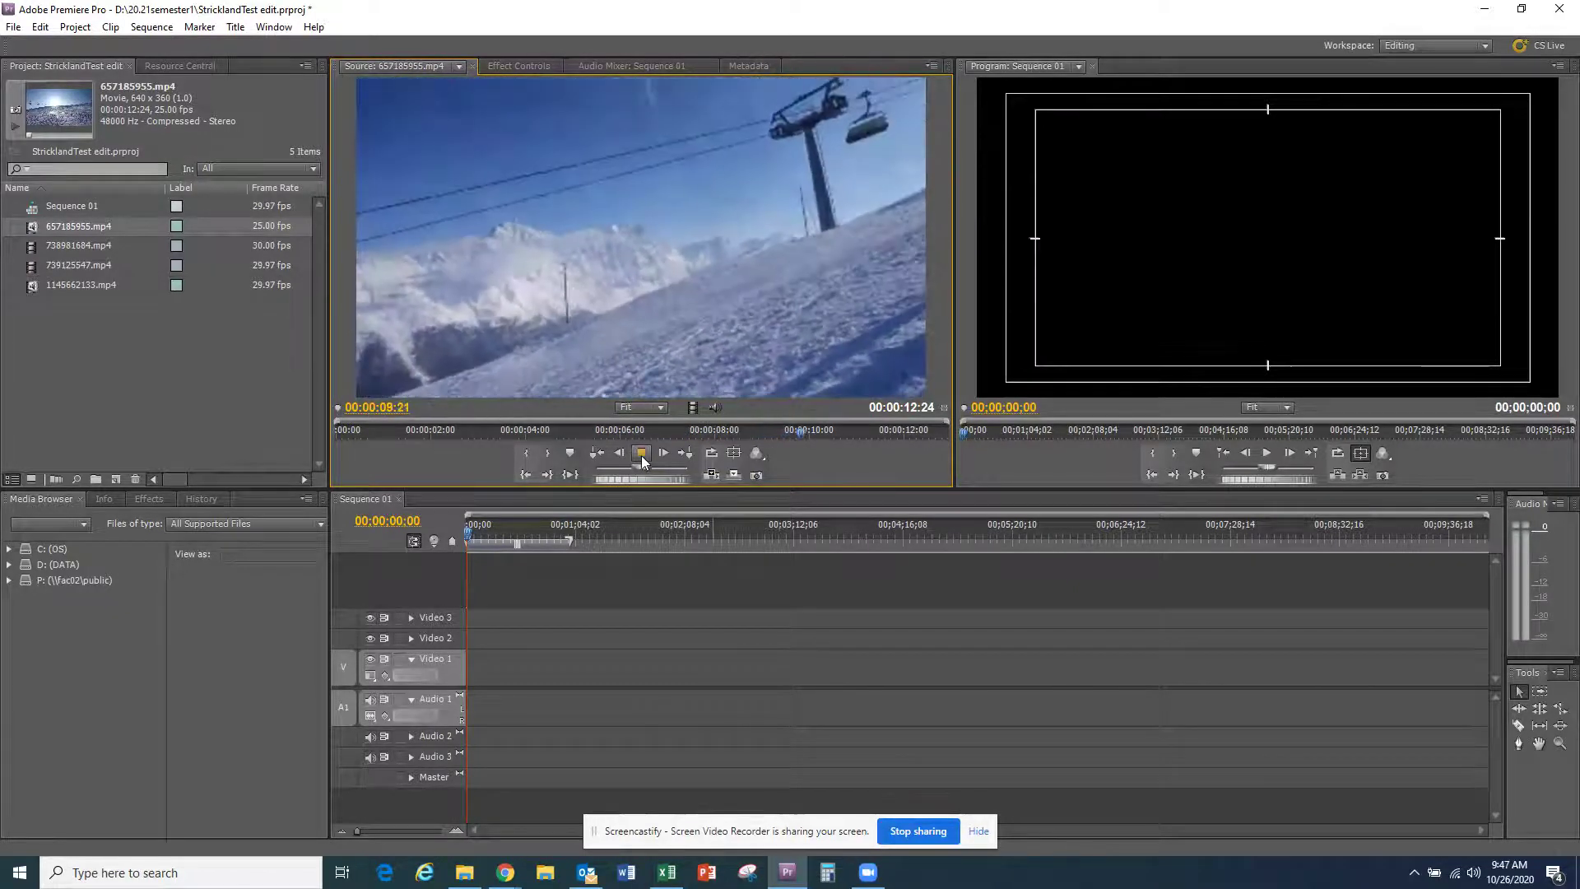
click(640, 454)
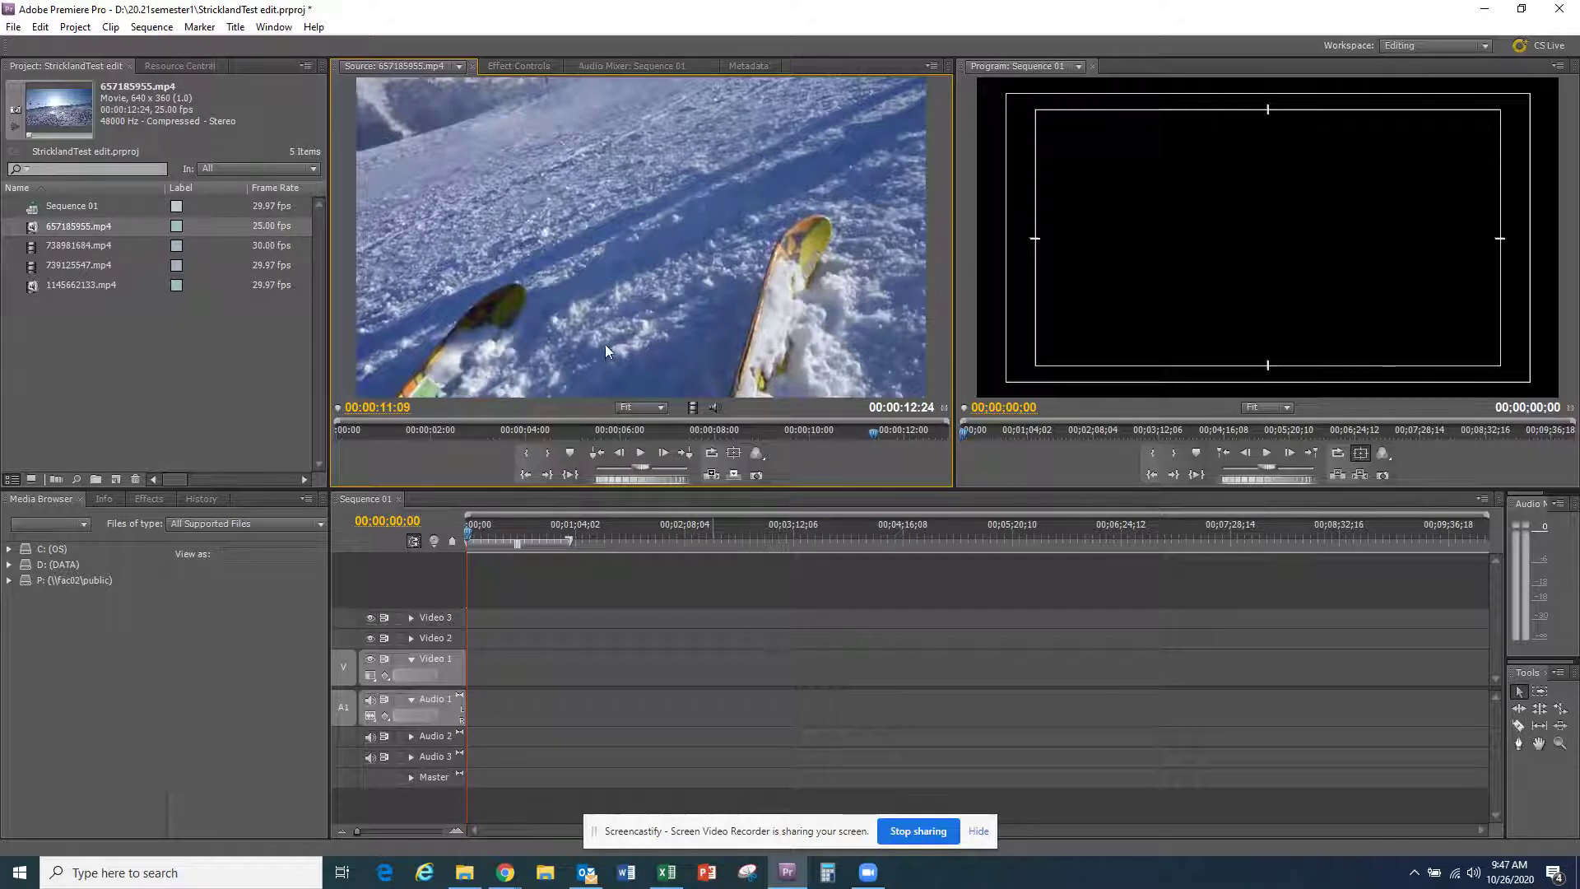
Step: Preview the remaining clips 738981684.mp4, 739125547.mp4 and 1145662133.mp4 in the source monitor
double_click(30, 247)
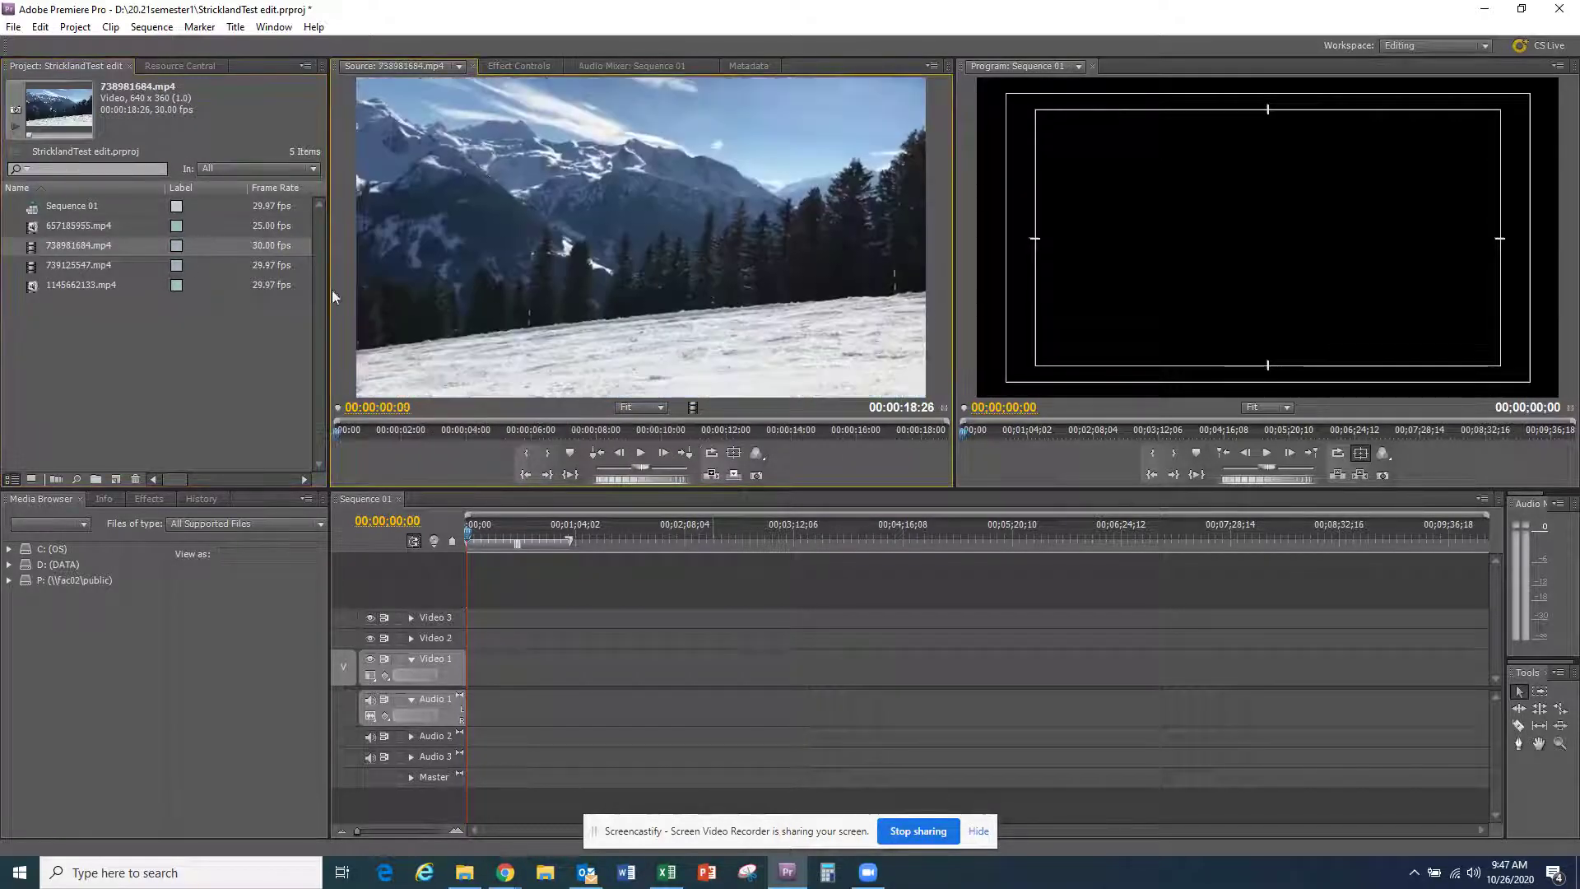
click(639, 455)
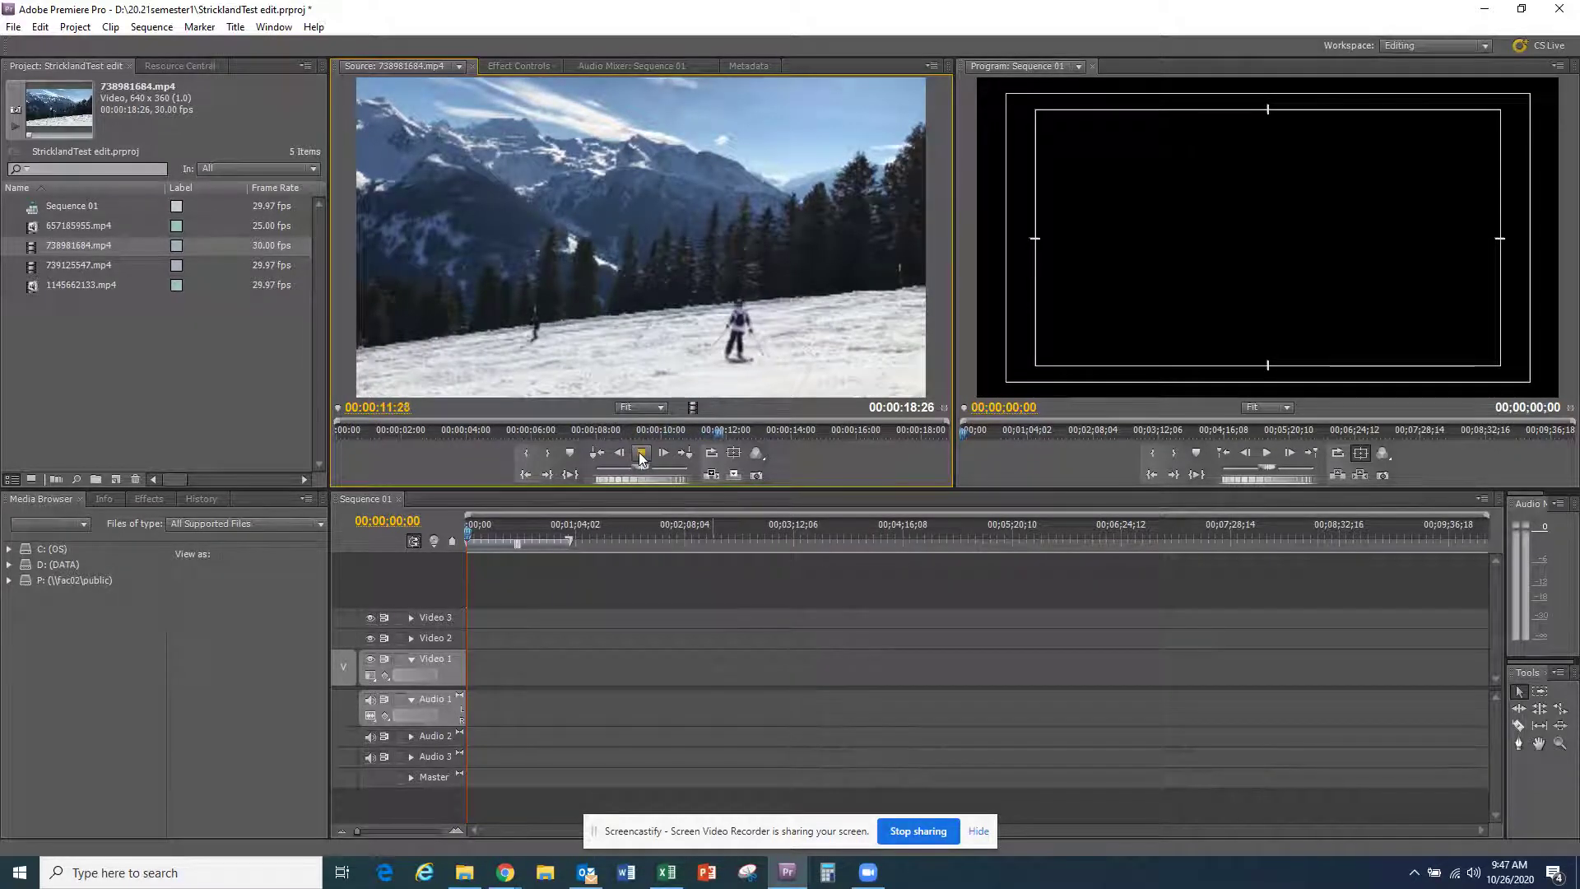
click(640, 453)
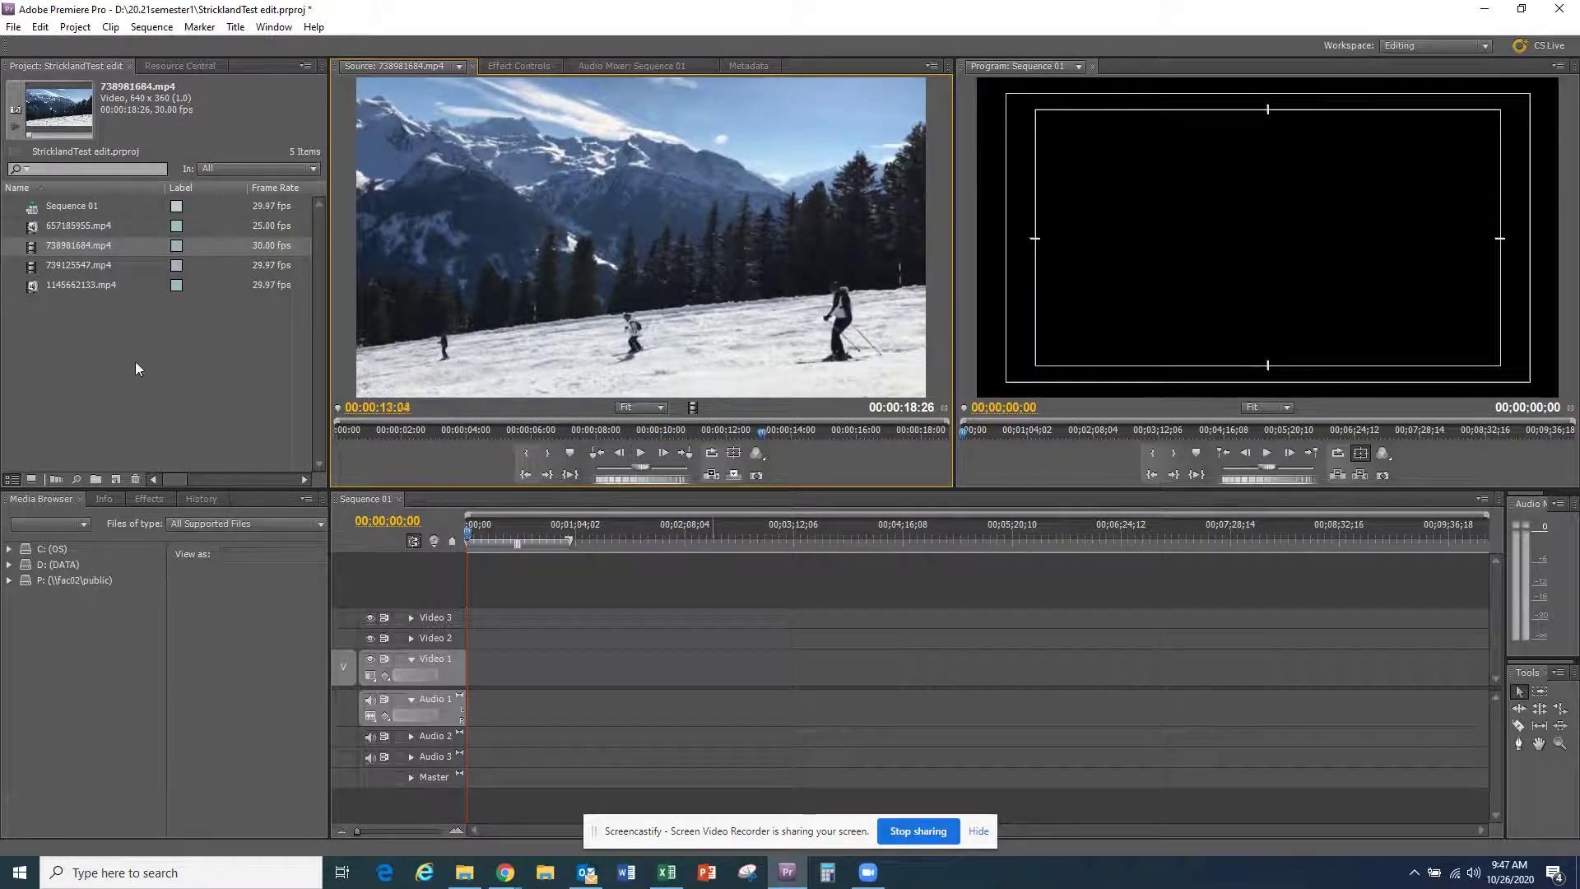
double_click(31, 268)
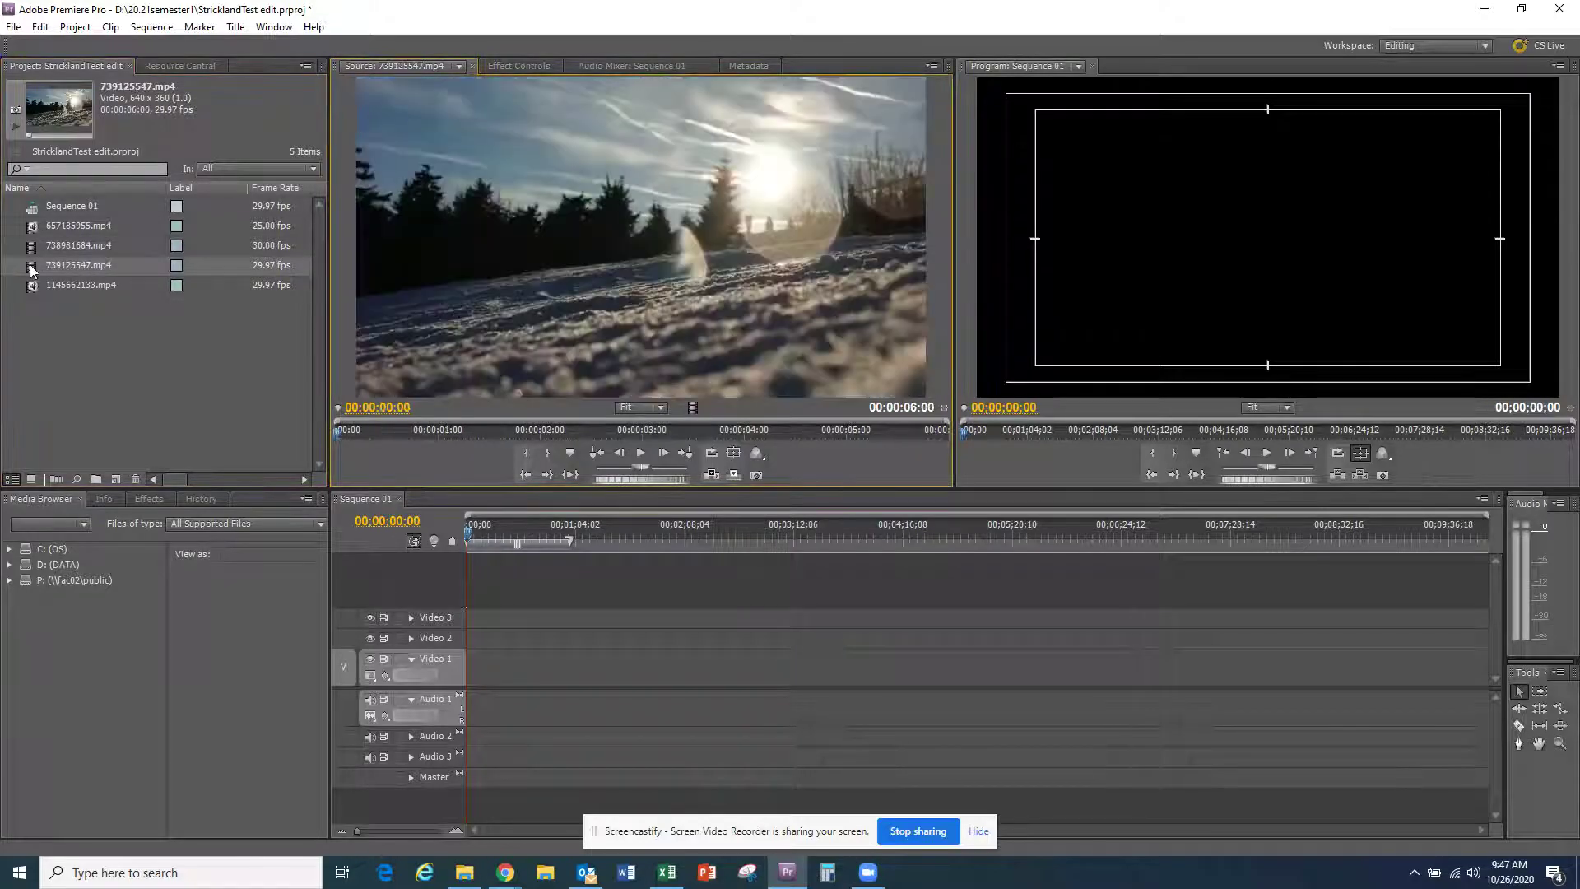
click(642, 453)
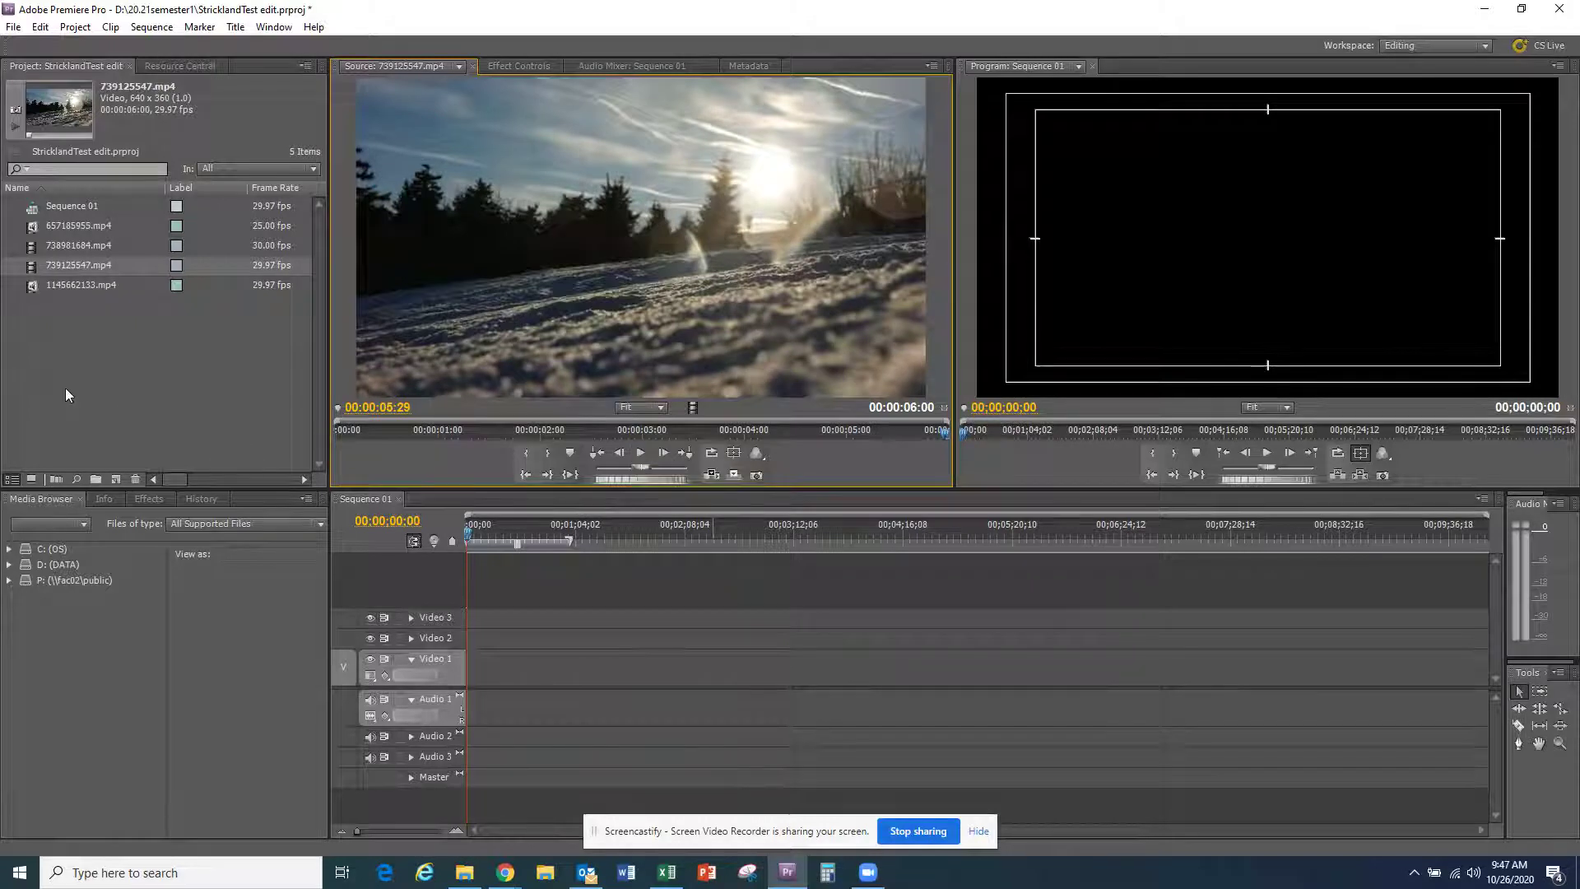
double_click(32, 285)
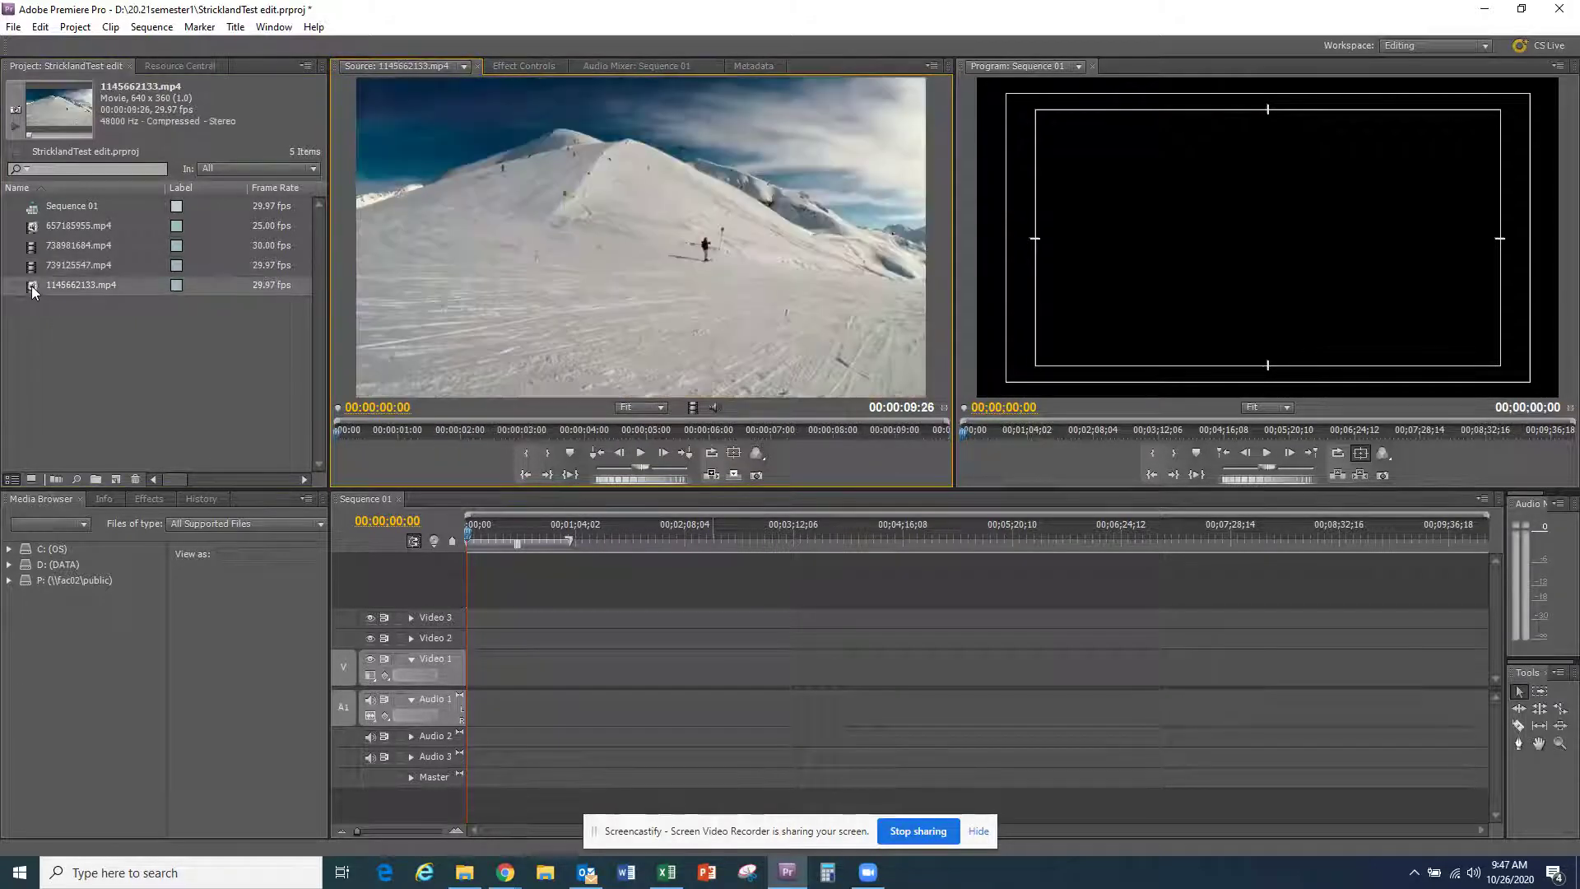
click(641, 454)
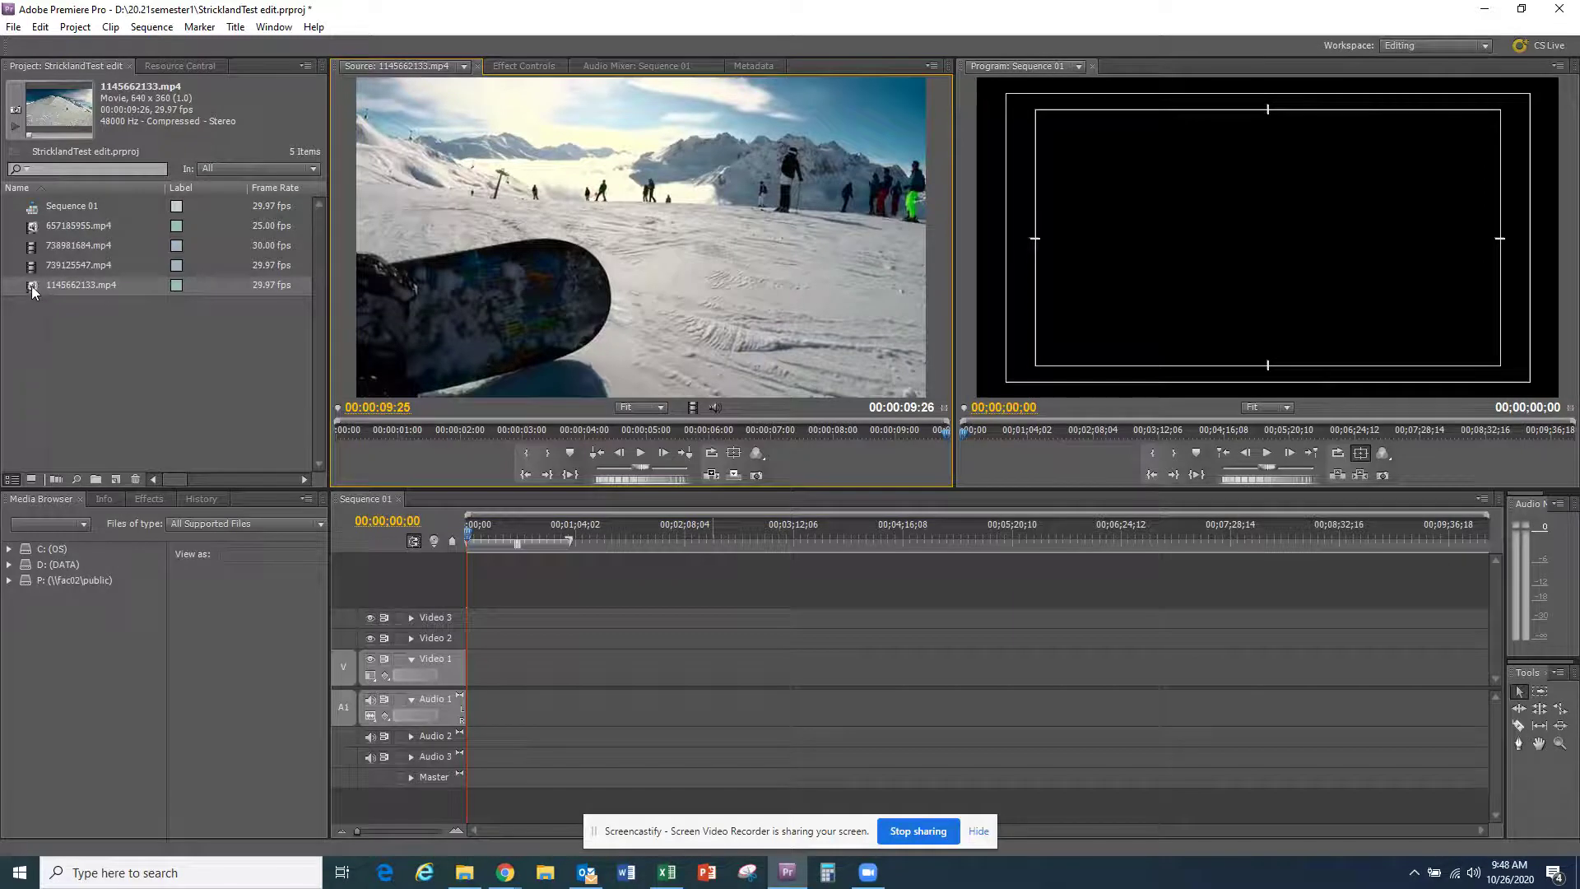
Step: Place 1145662133.mp4 at the start of Video 1 in Sequence 01 and scale it to the frame size
drag(31, 285, 428, 684)
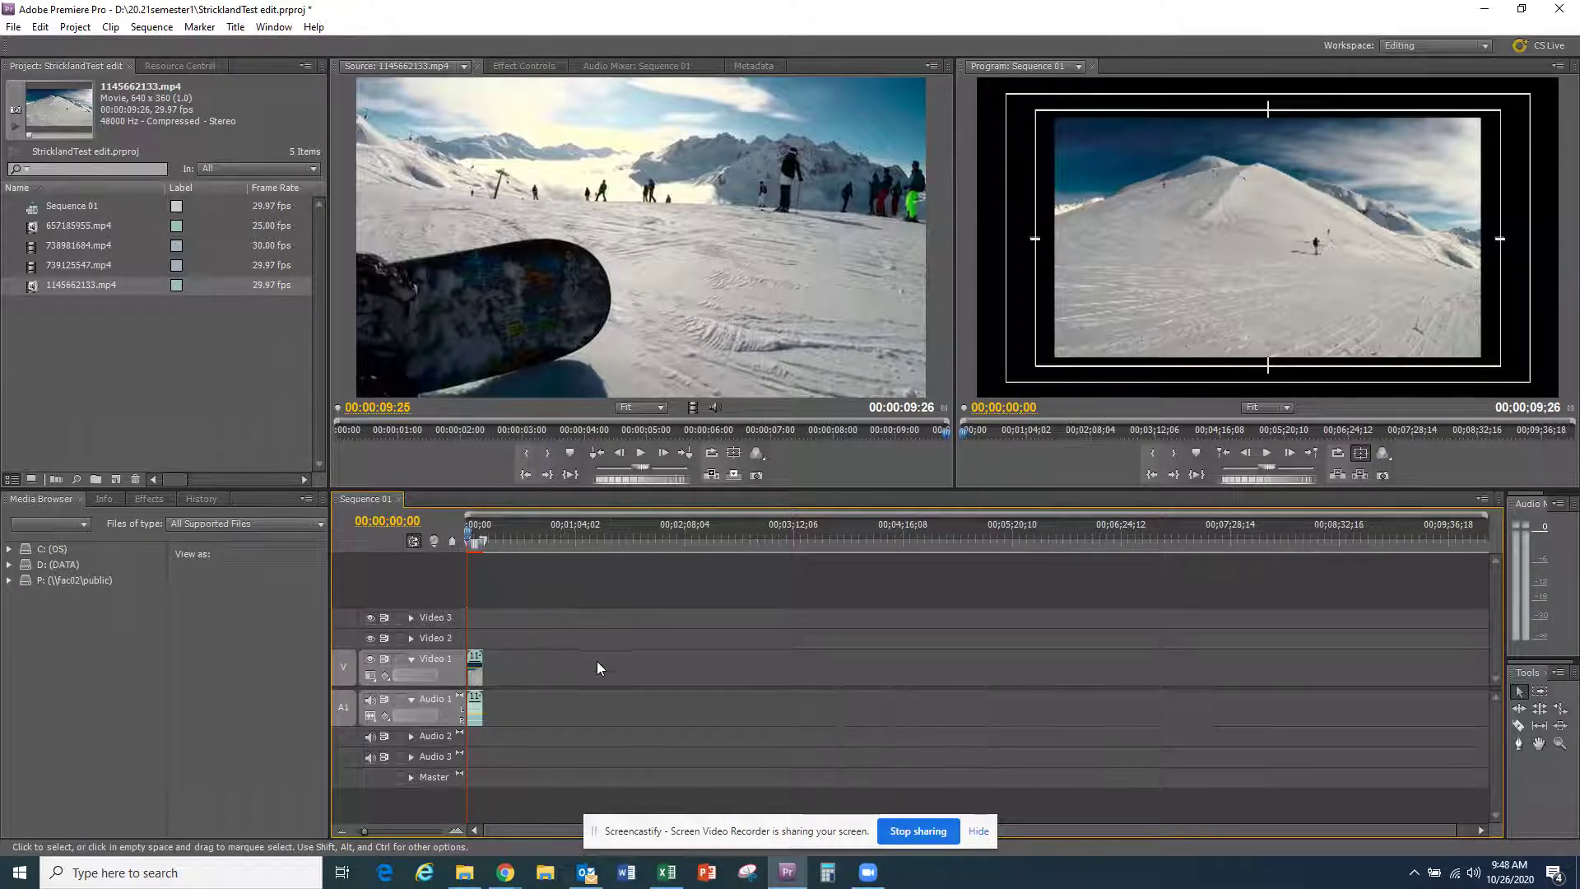
right_click(475, 677)
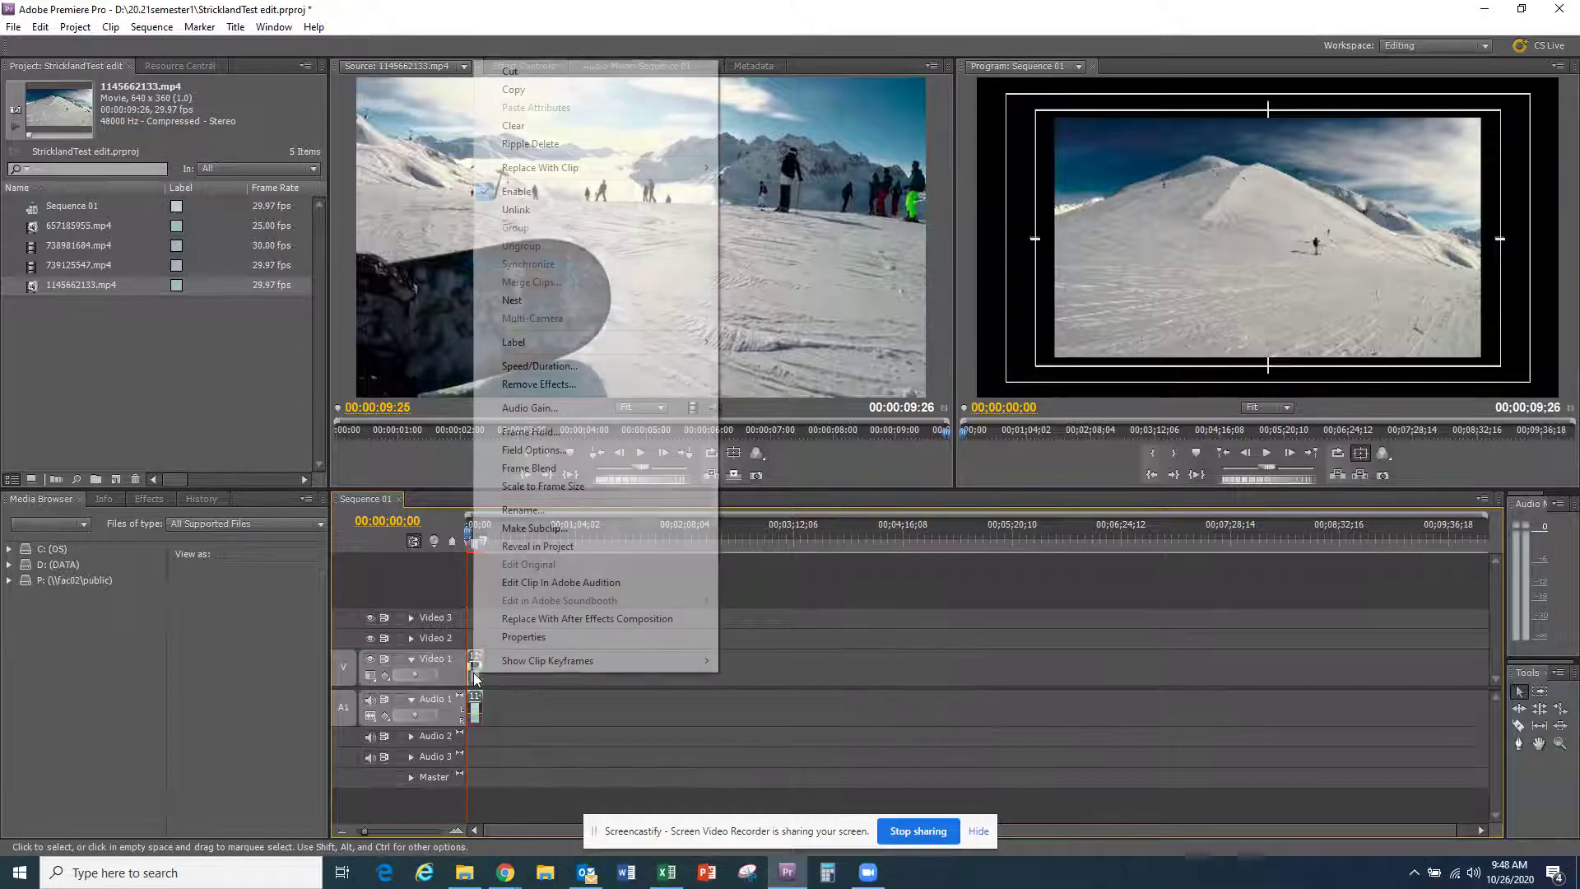
click(553, 487)
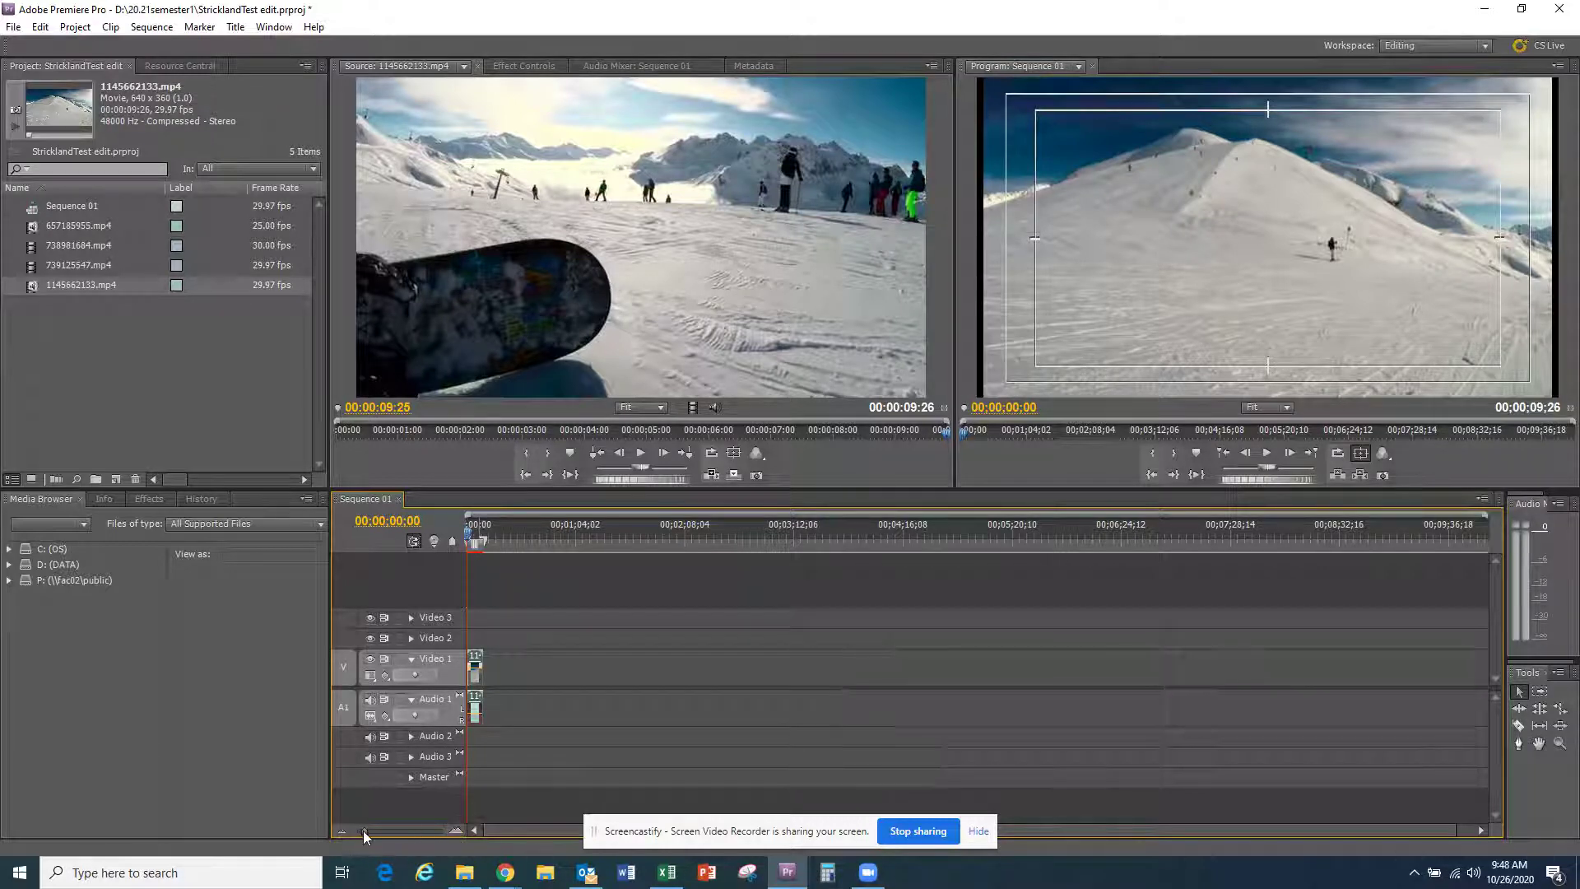
Step: Trim the beginning of 1145662133.mp4 so about 00;00;05;22 remains, starting at the head of the sequence, and play back the result
drag(363, 832, 392, 832)
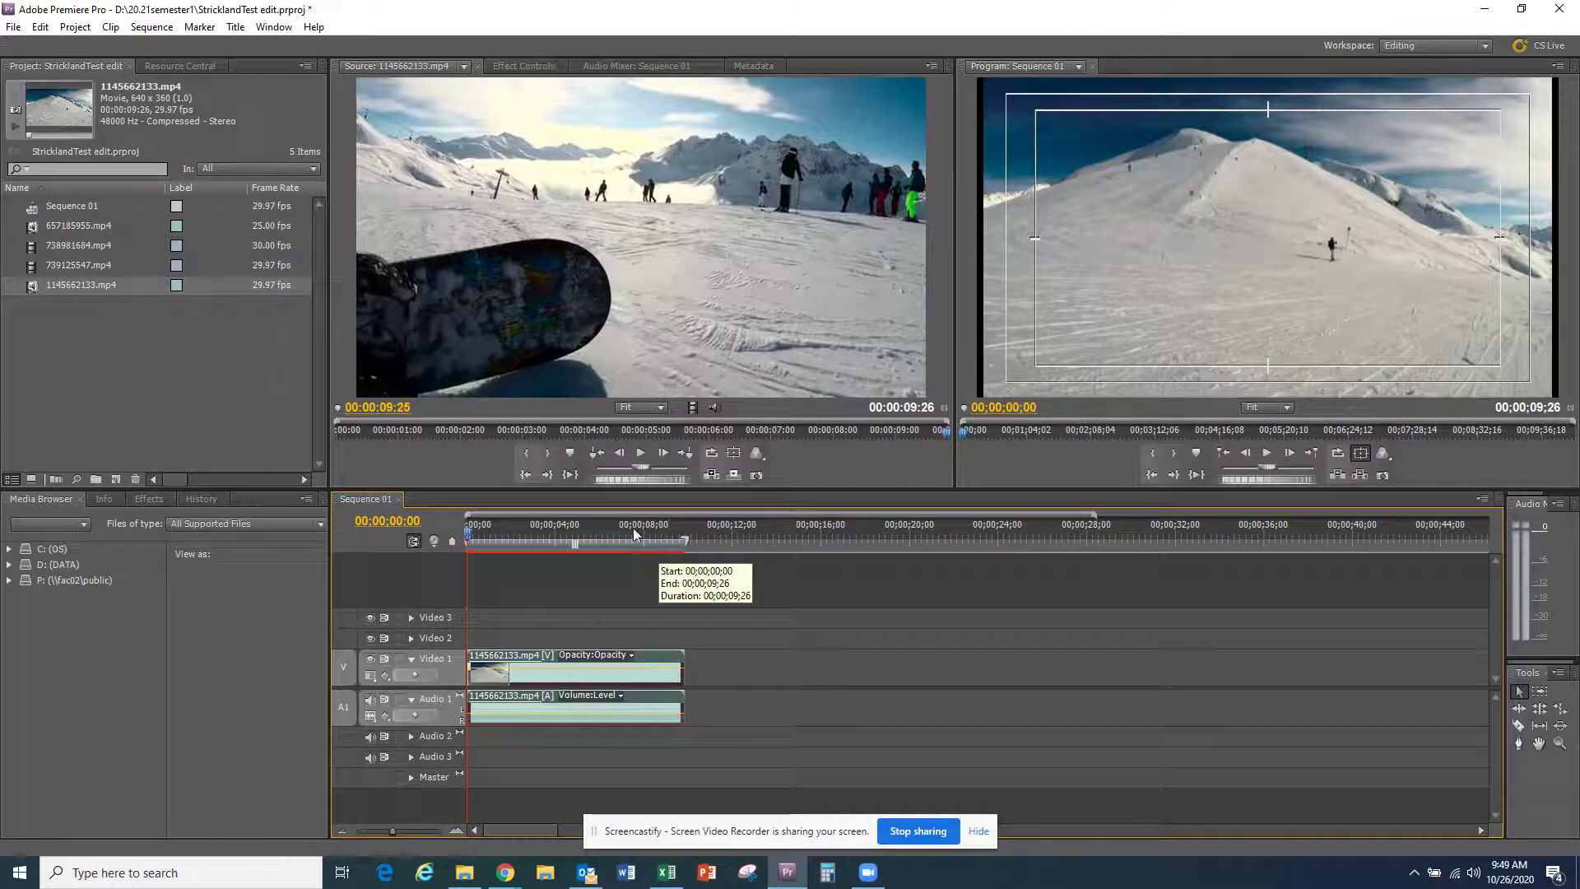
drag(468, 532, 684, 540)
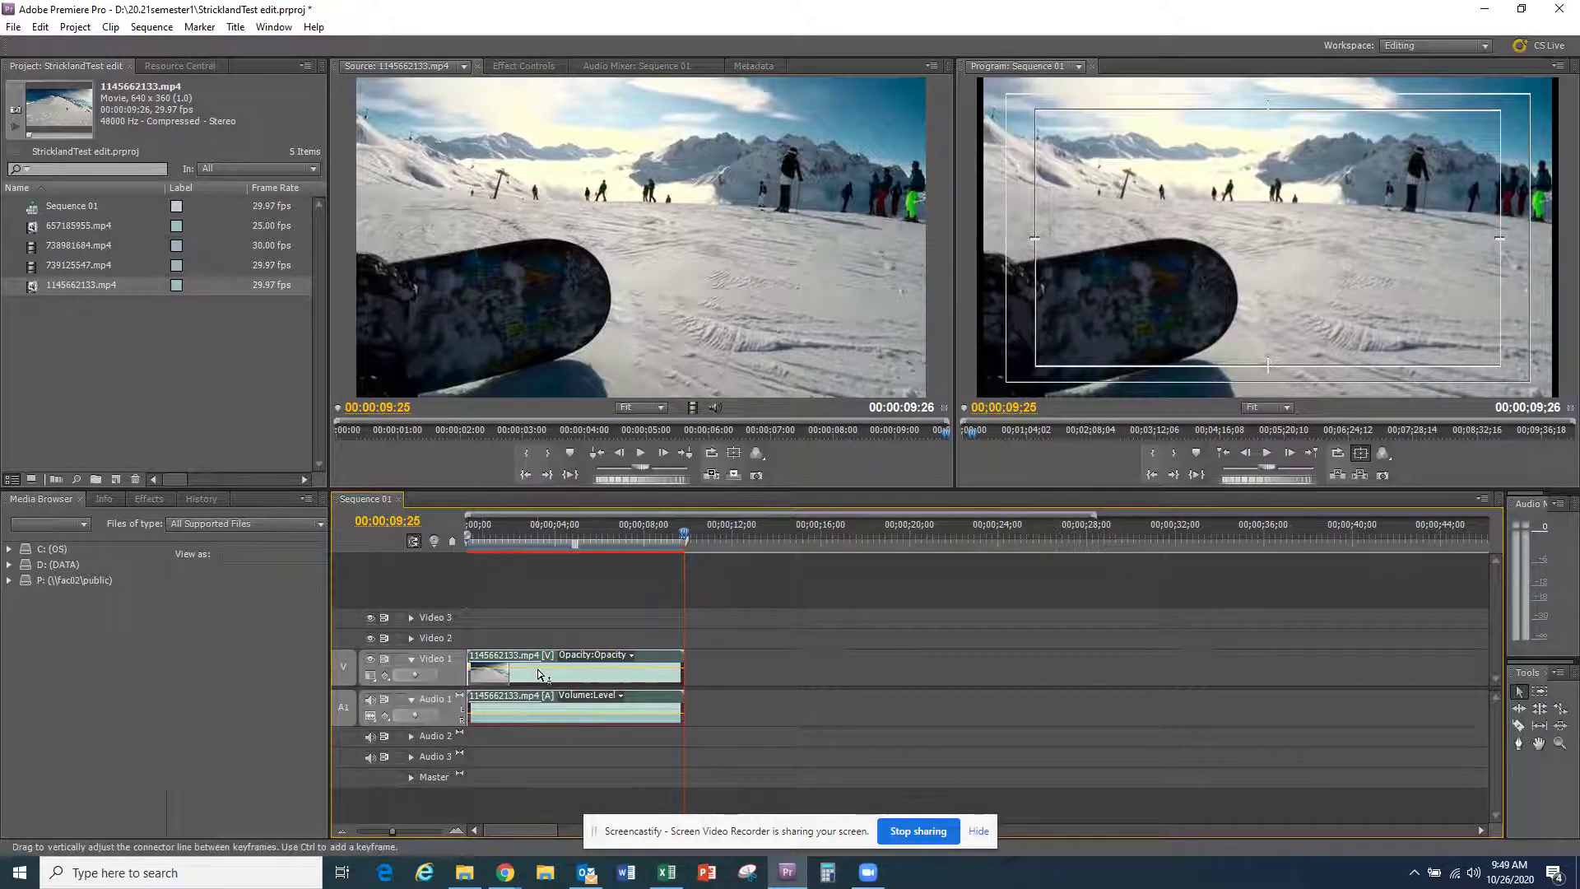
drag(539, 677, 583, 679)
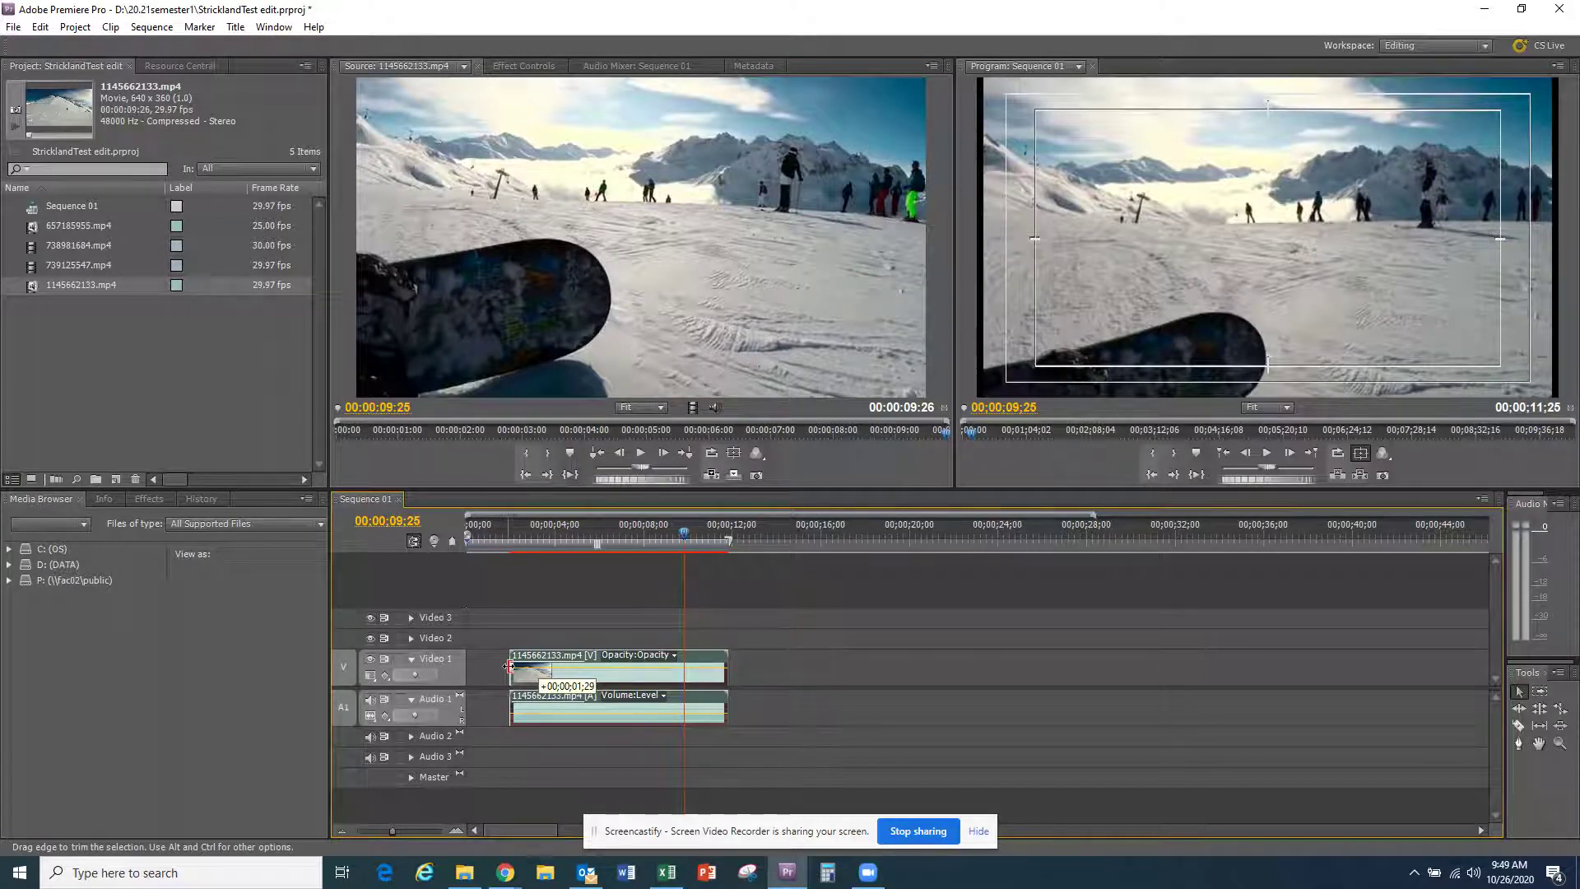
mouse_move(509, 666)
mouse_down()
mouse_move(605, 671)
mouse_move(506, 664)
mouse_up()
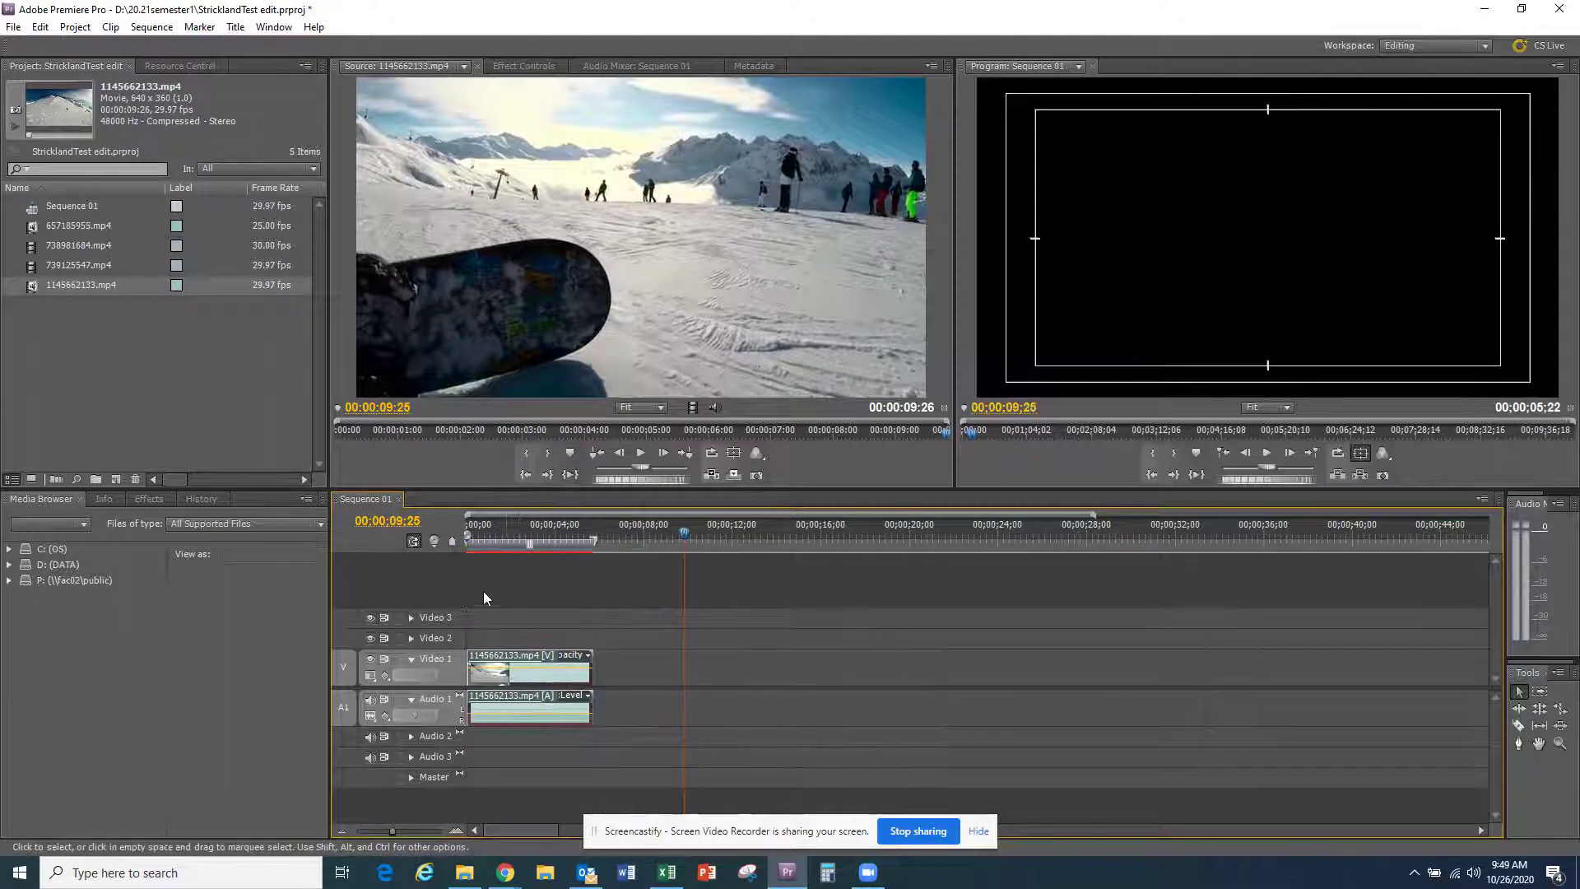
click(467, 531)
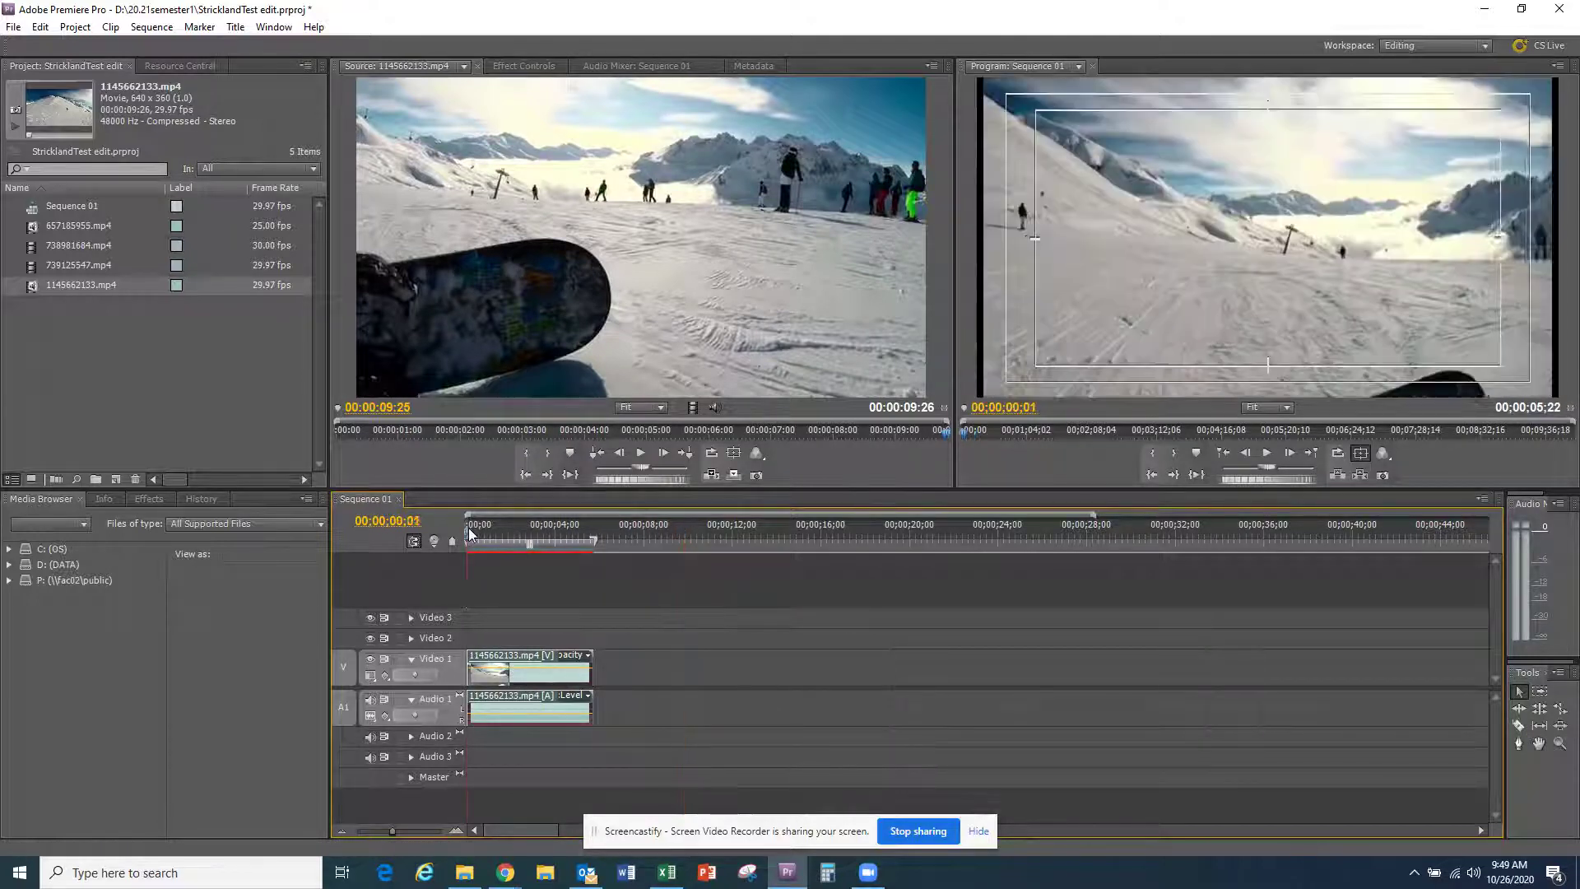
click(1267, 454)
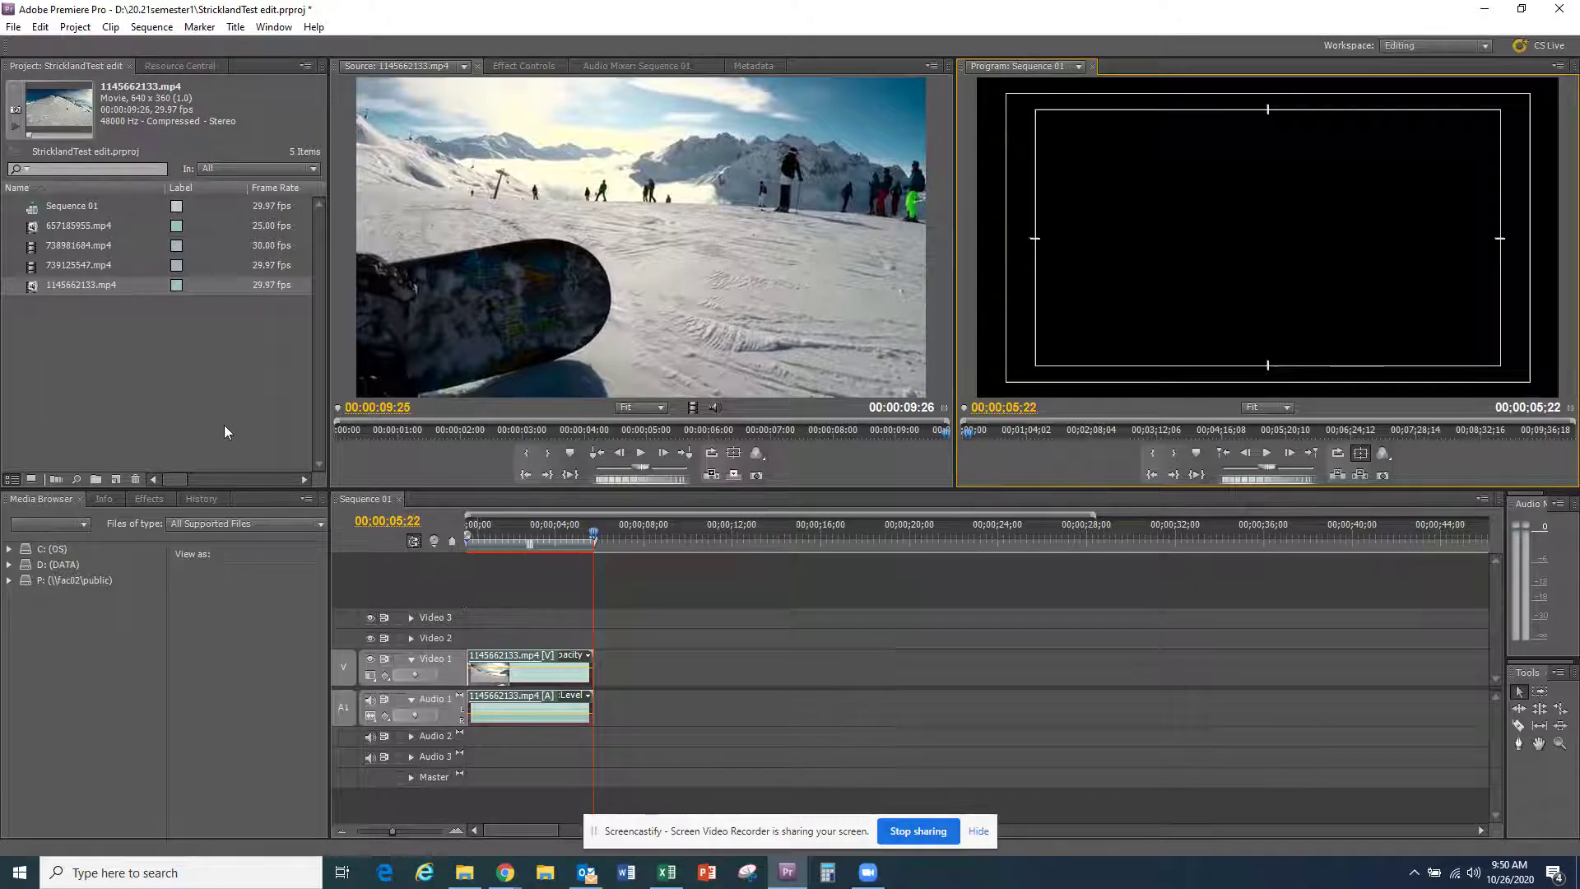
Step: Add 739125547.mp4 directly after the first clip on Video 1 and scale it to the frame size
double_click(31, 265)
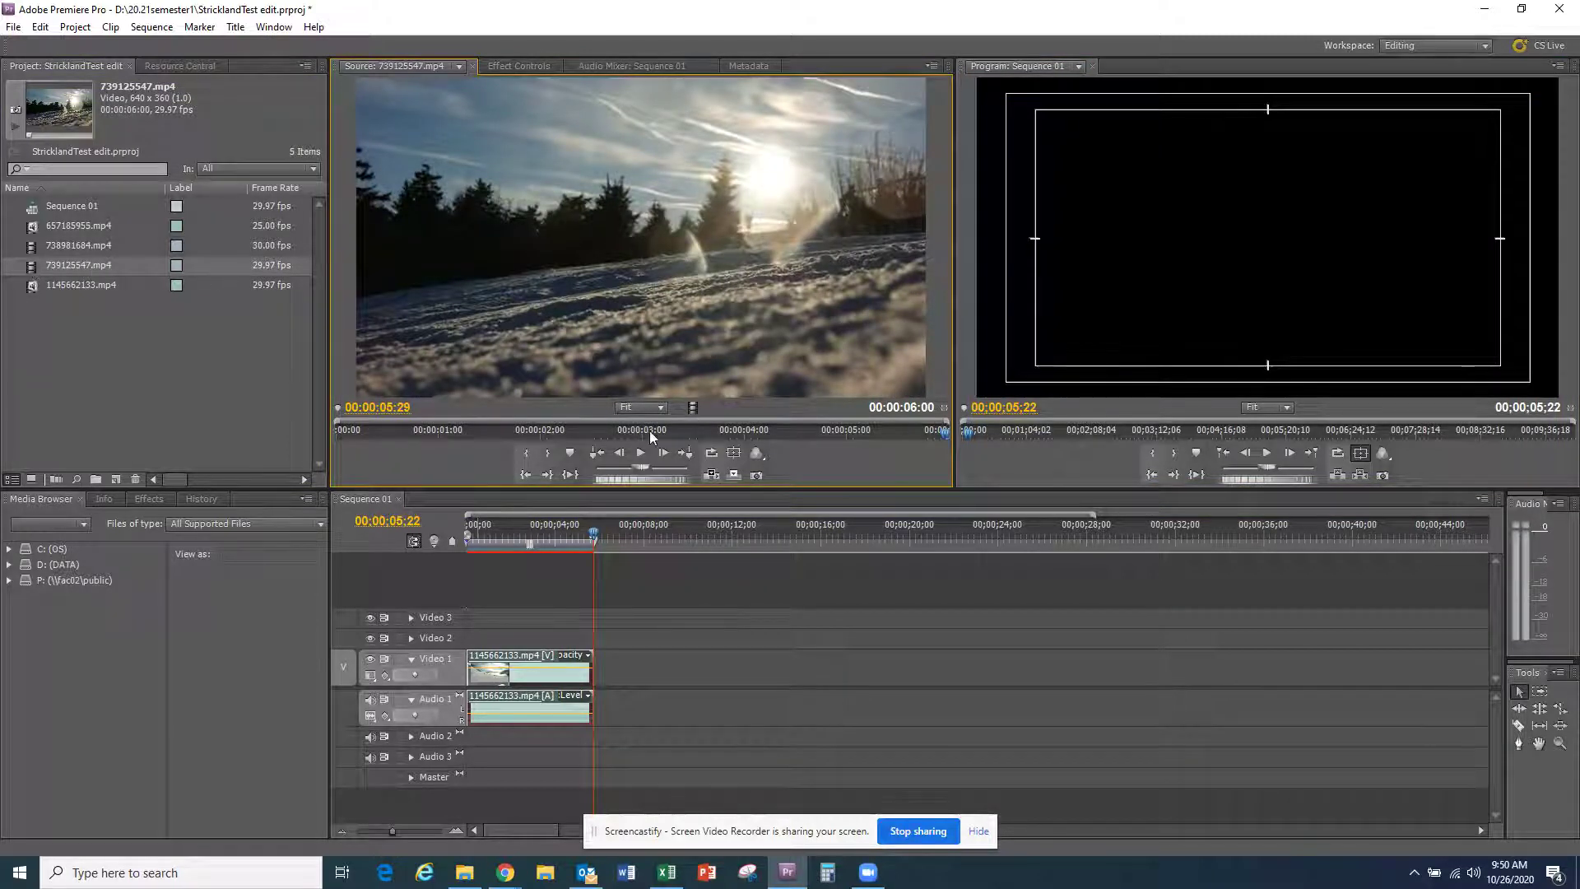
click(640, 453)
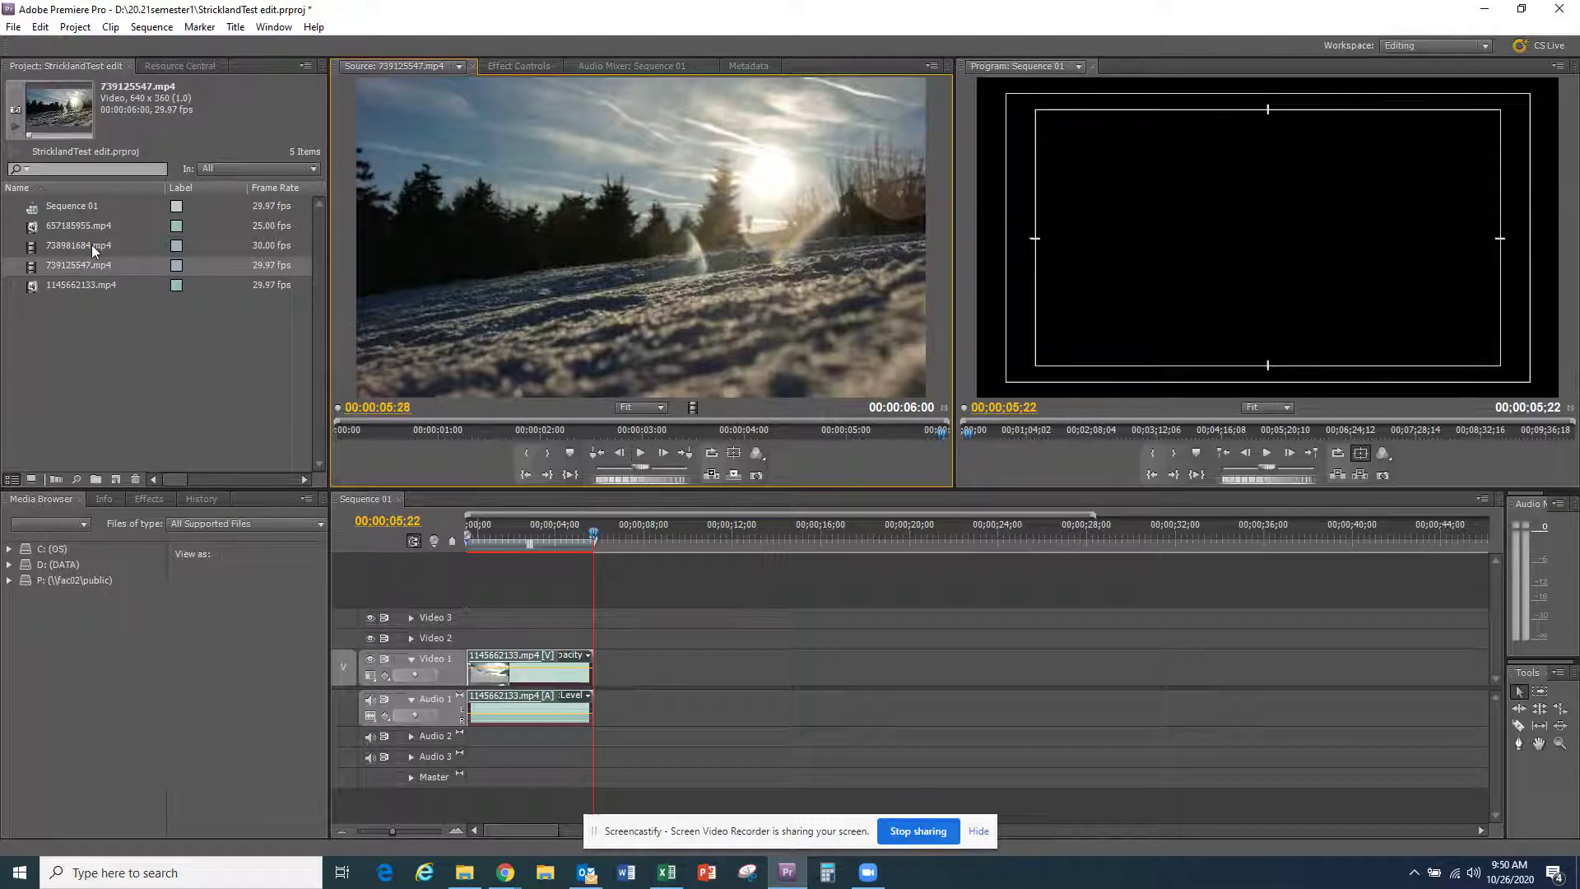
drag(32, 269, 594, 658)
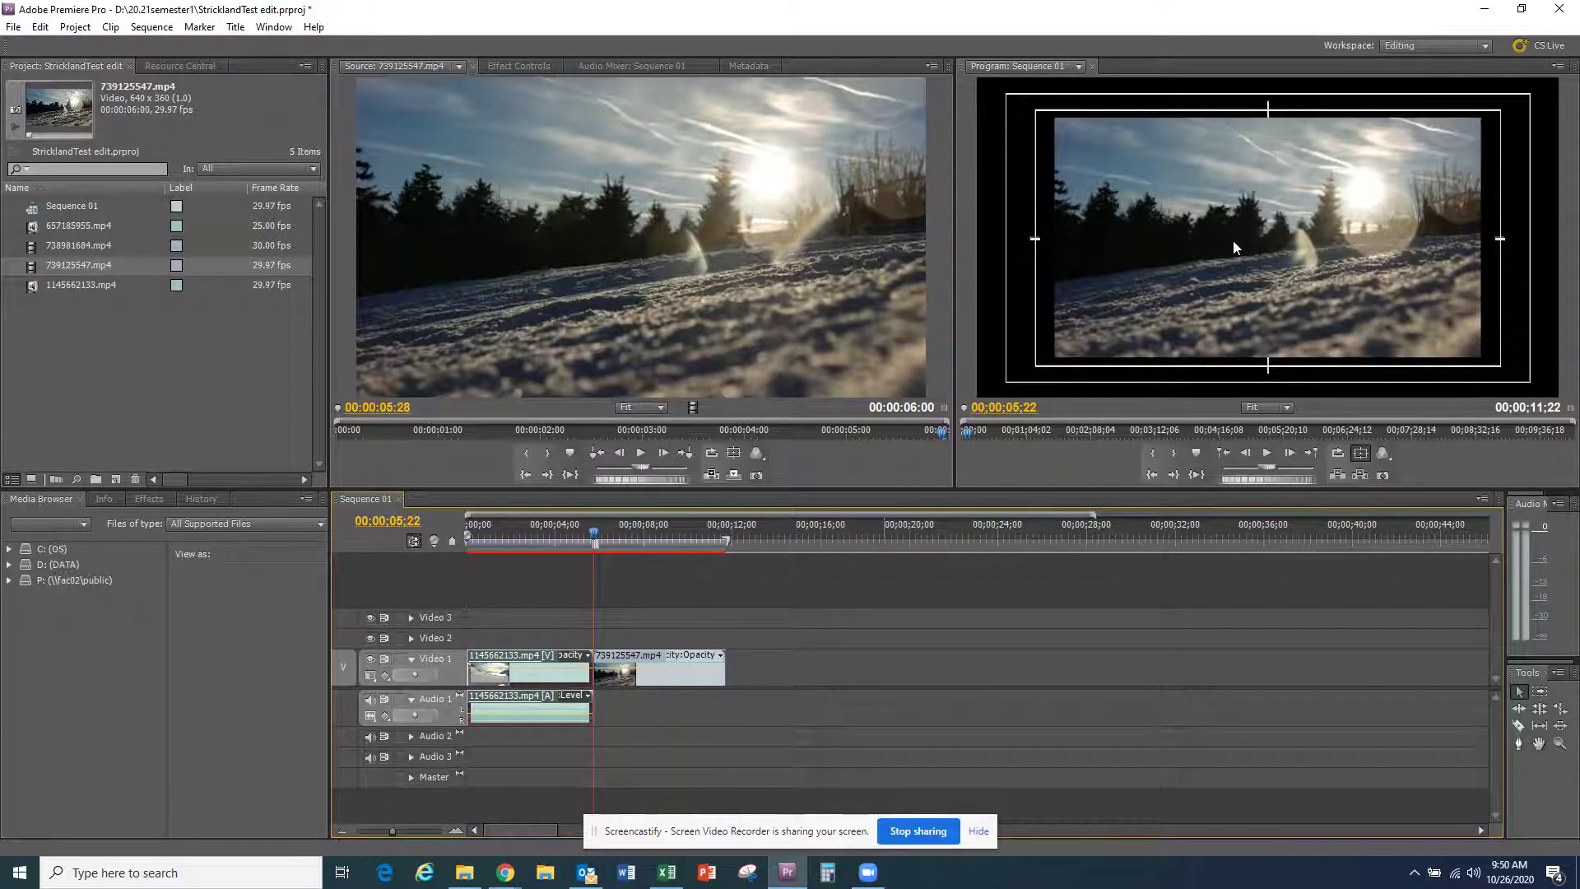
click(1258, 240)
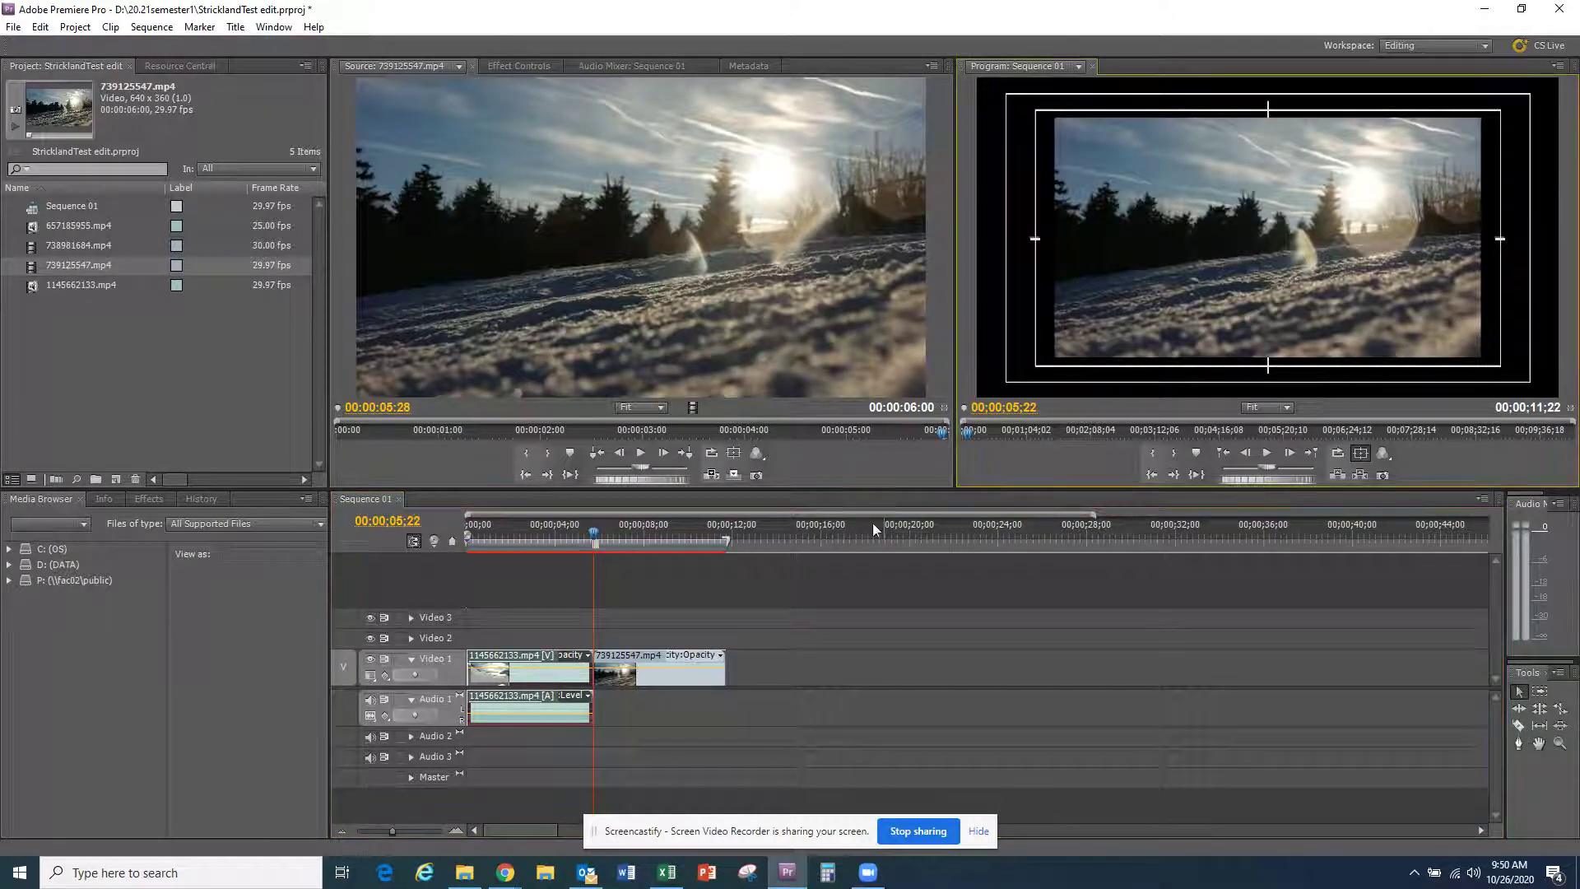
right_click(650, 675)
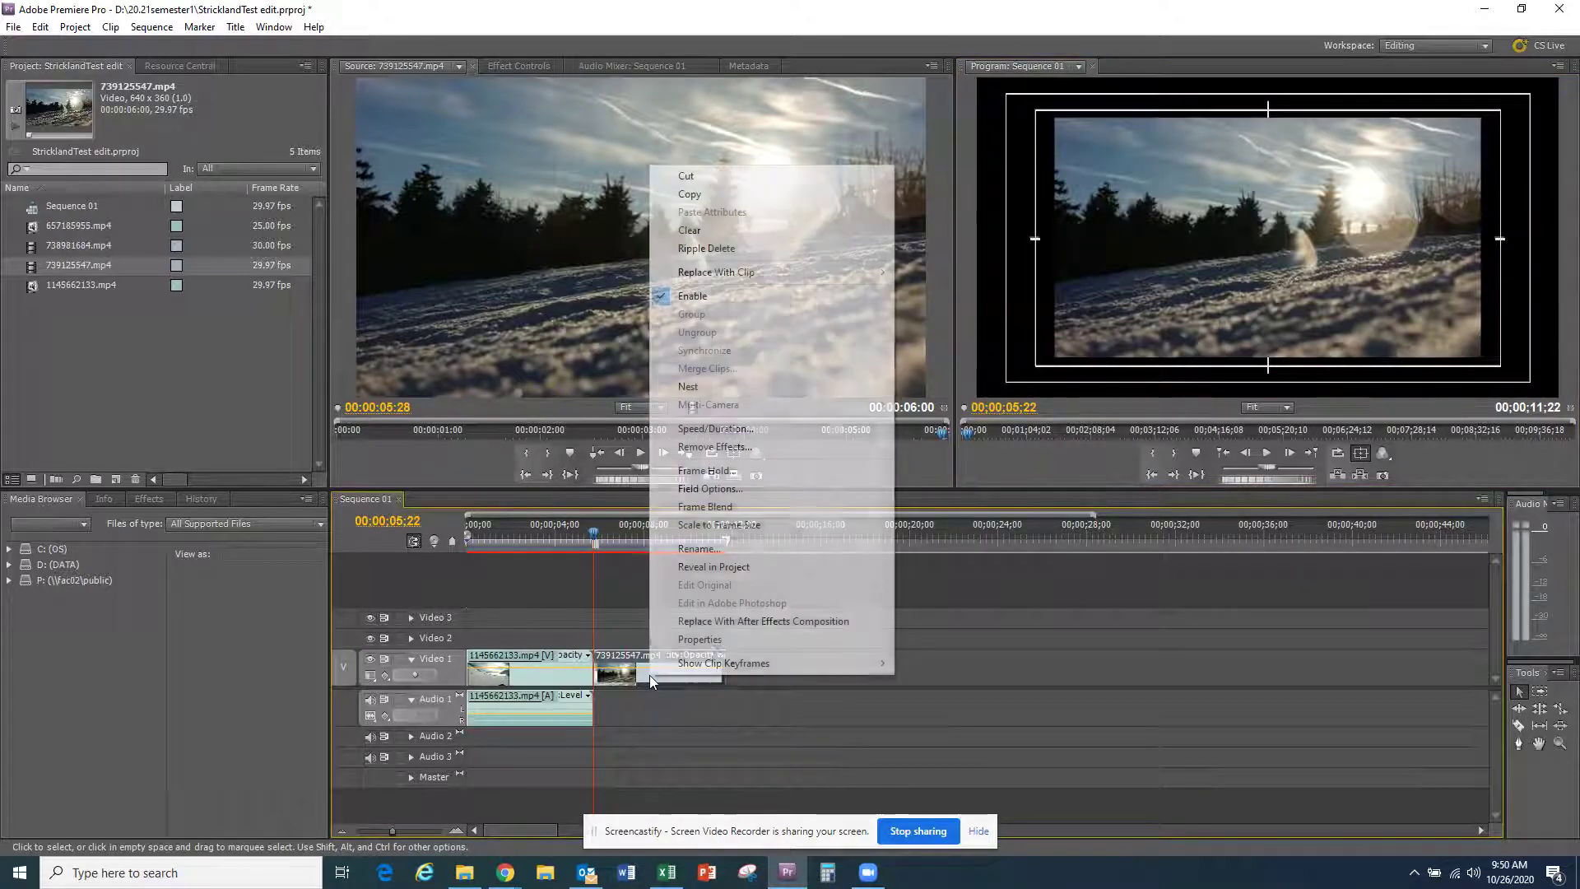
click(707, 525)
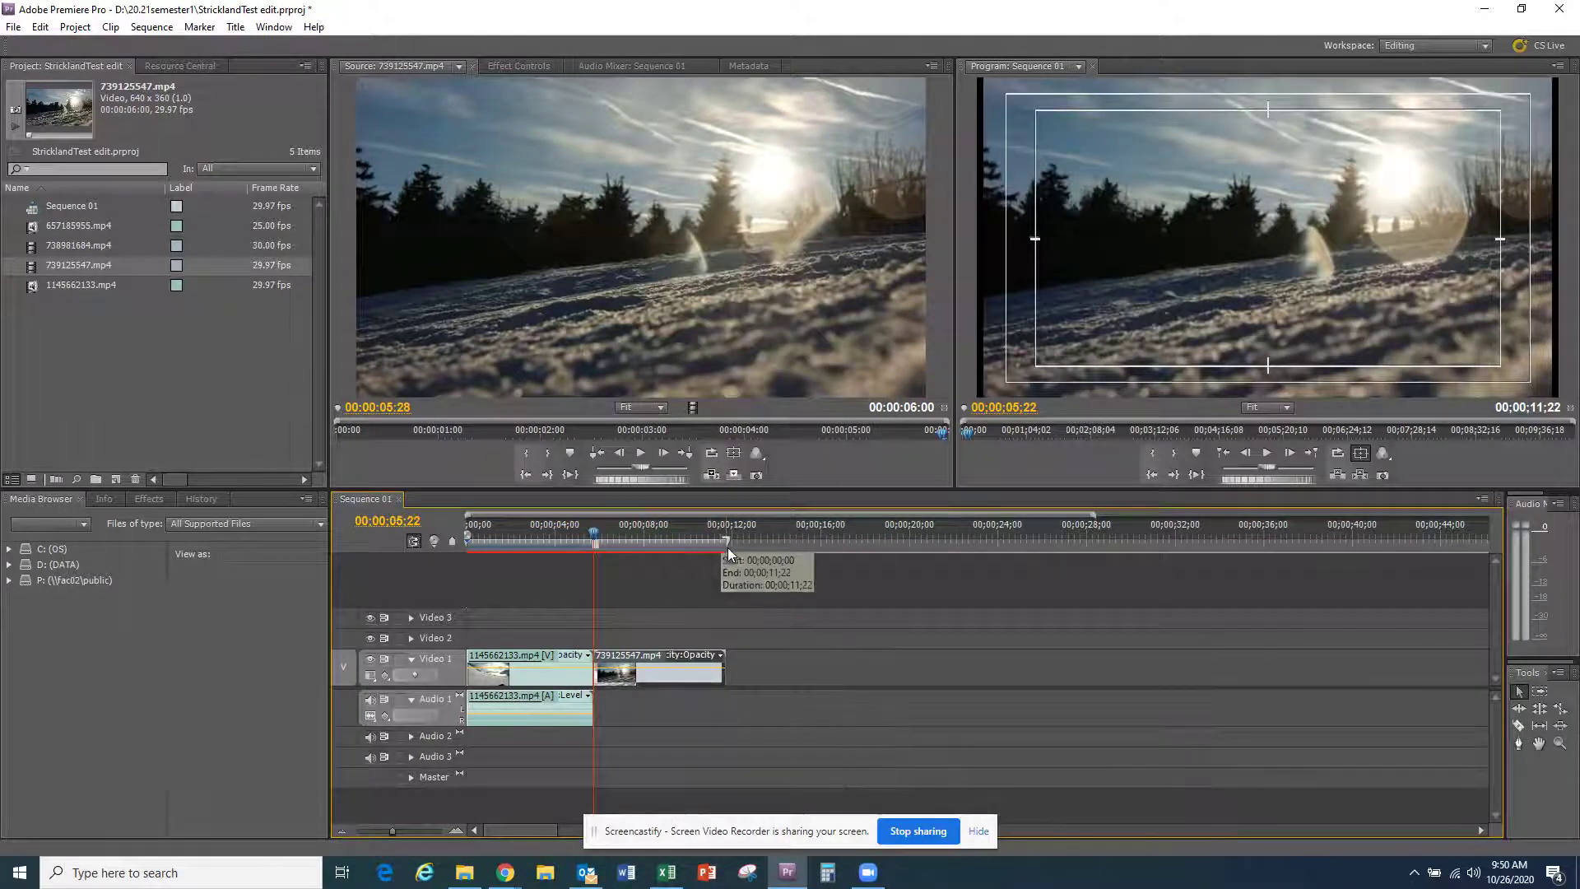
Step: Play through the two-clip cut and shorten 739125547.mp4 so that it ends at 00;00;10;00, still adjoining the first clip
click(530, 531)
key(space)
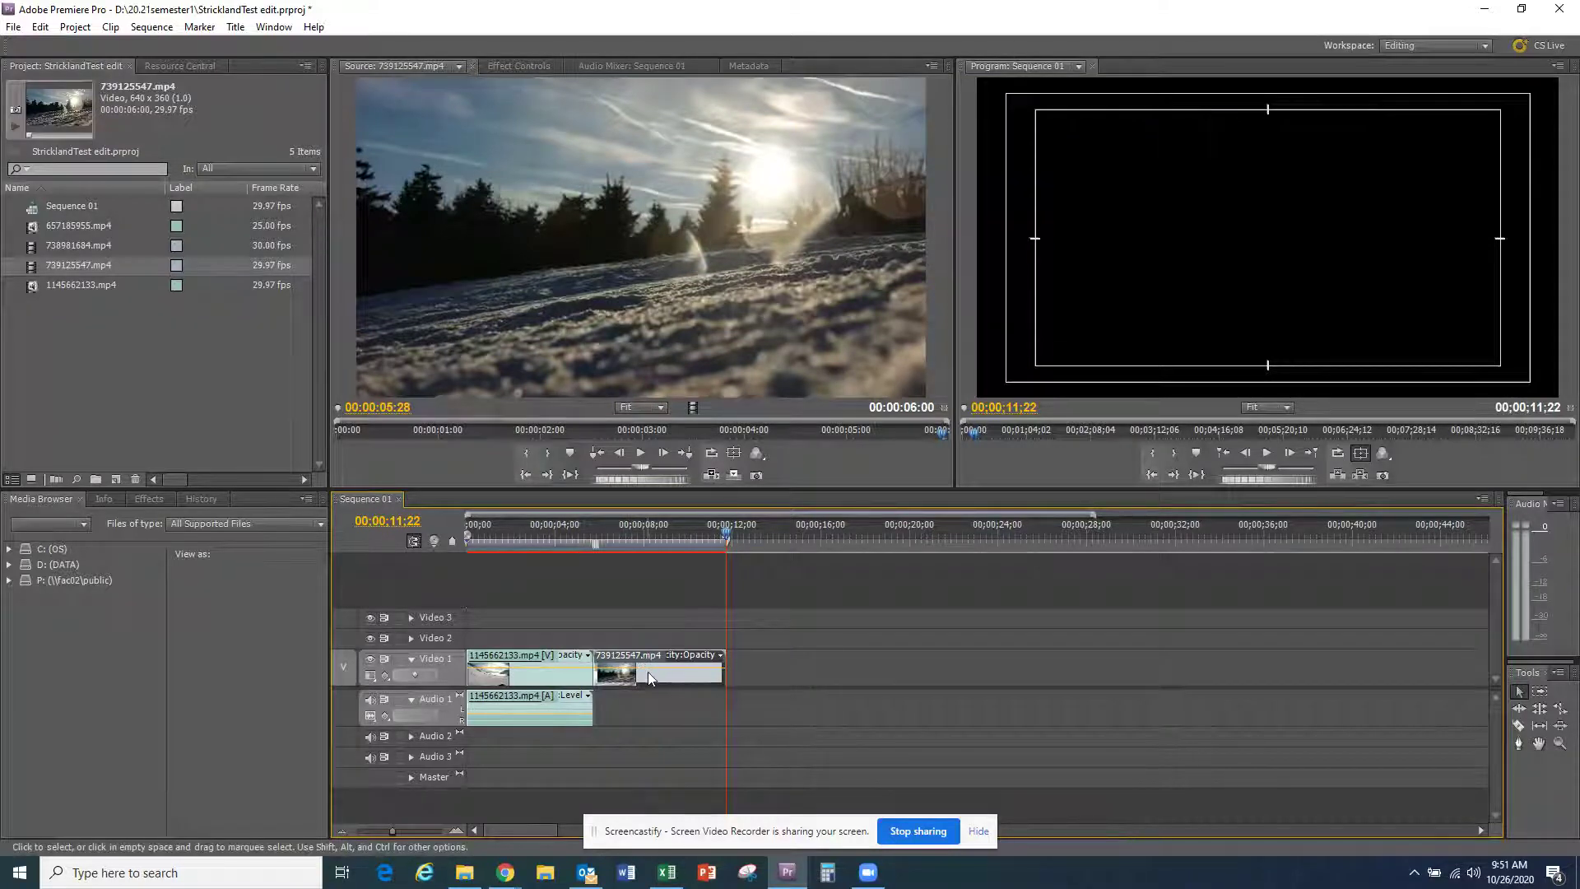
mouse_move(648, 672)
mouse_down()
mouse_move(665, 681)
mouse_move(629, 671)
mouse_move(678, 671)
mouse_move(640, 653)
mouse_up()
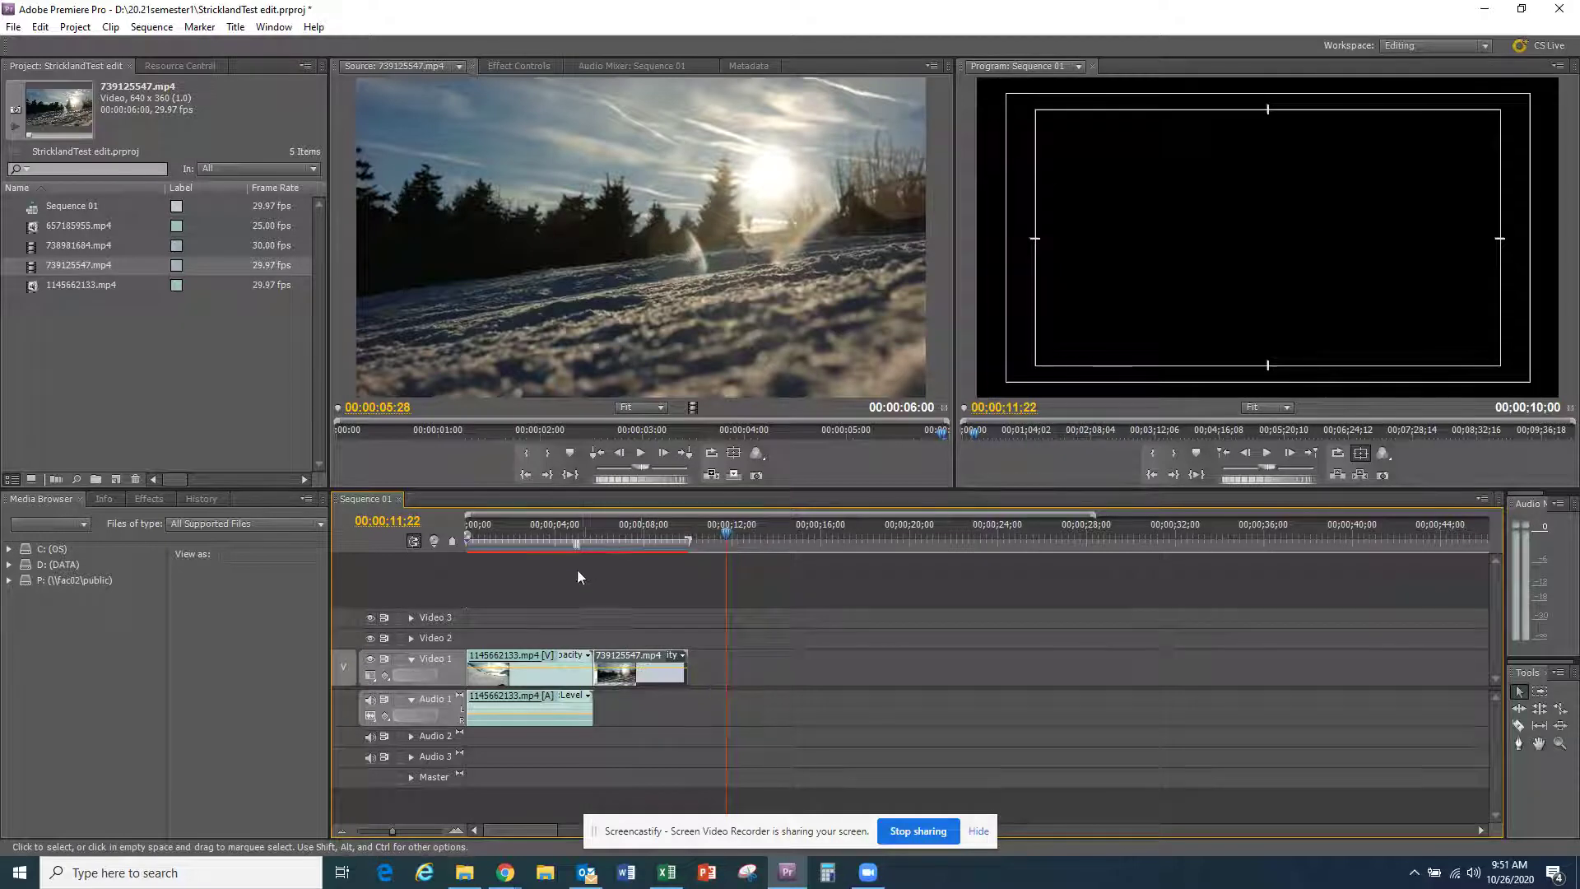
Step: Play back the cut from the end of 1145662133.mp4 into 739125547.mp4
click(575, 530)
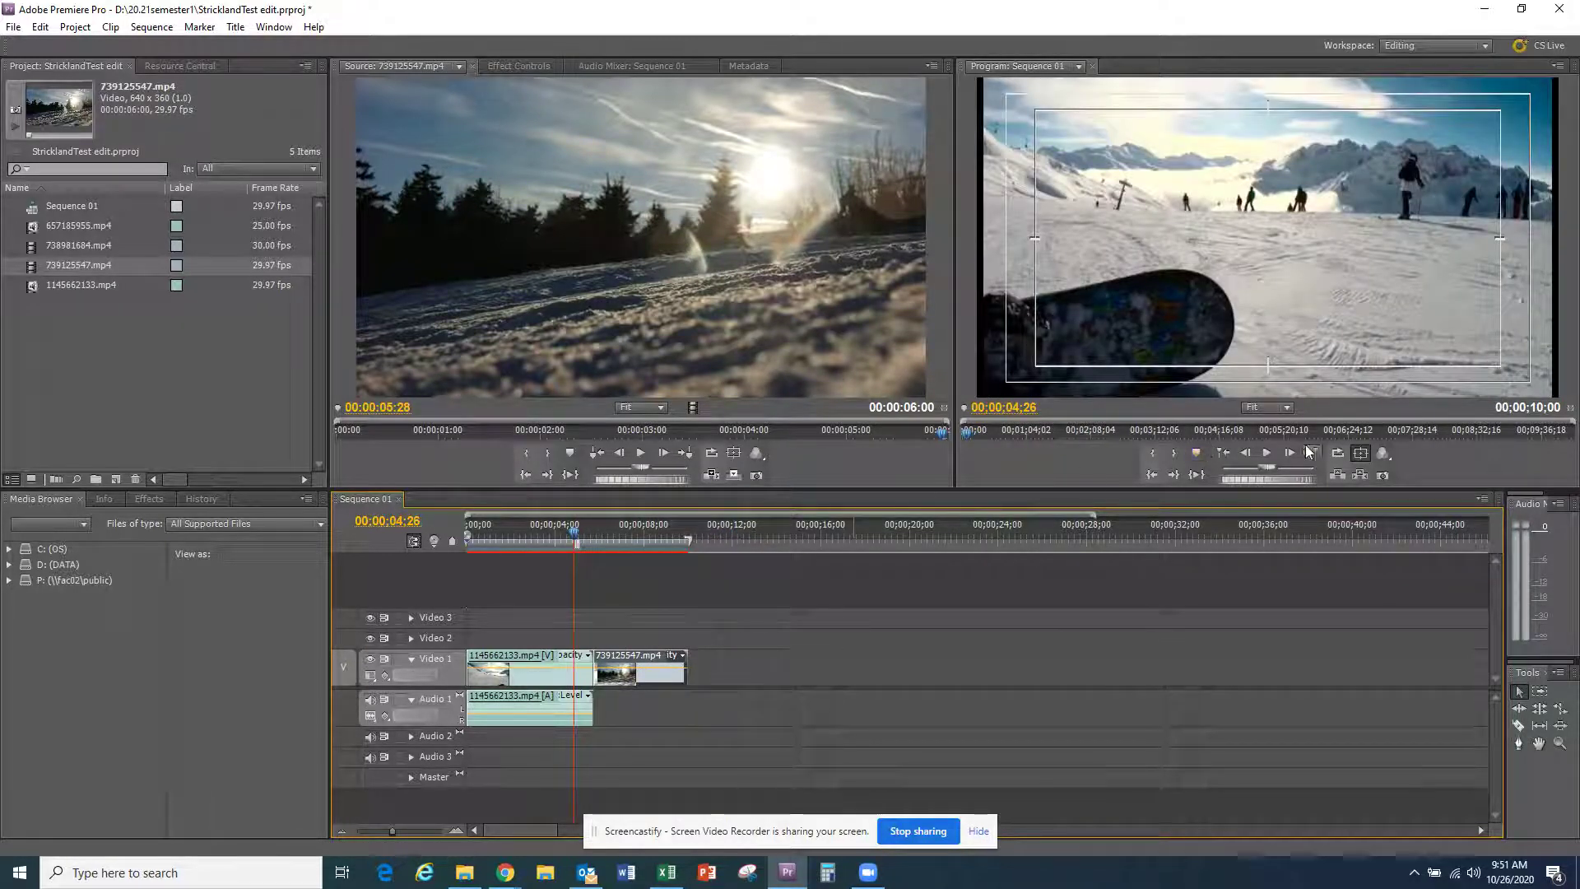
click(1266, 454)
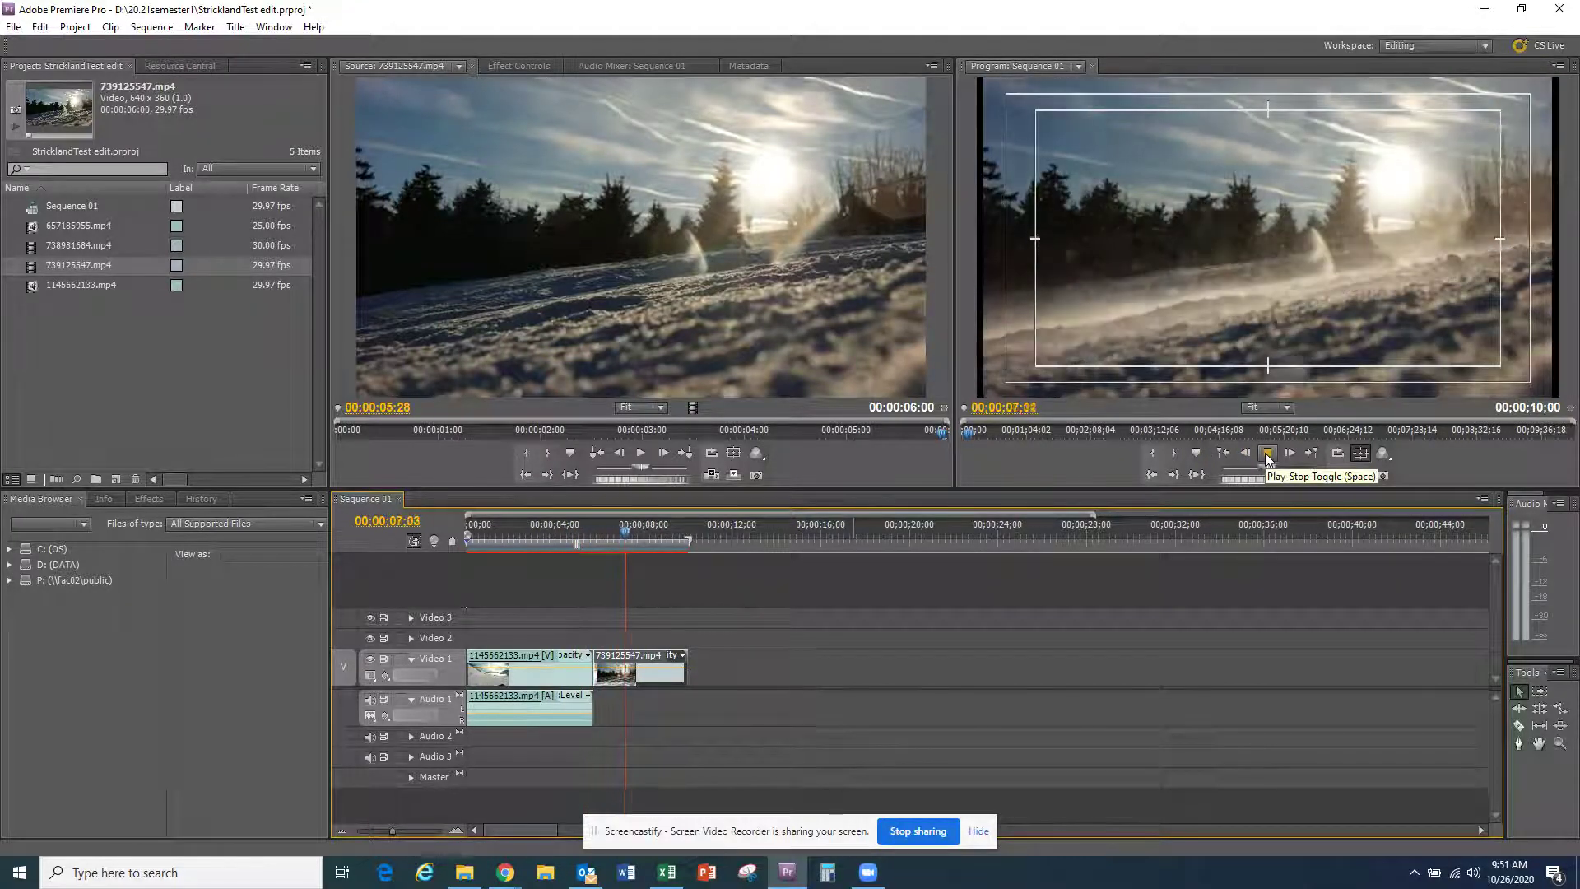
click(1268, 455)
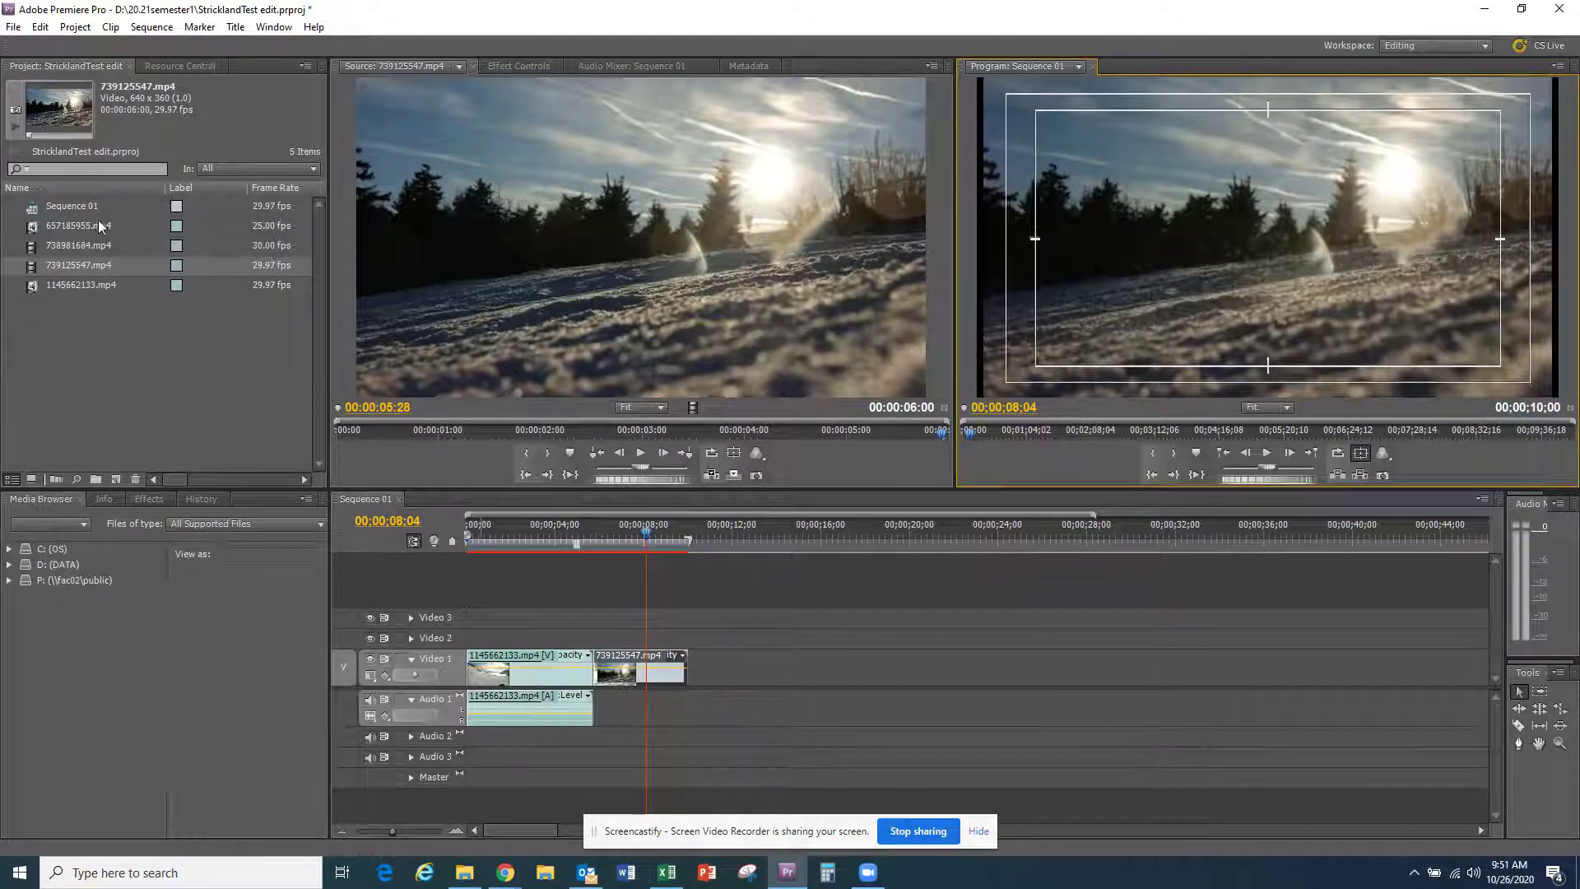
Step: Open 738981684.mp4 for source preview and add it directly after 739125547.mp4 on Video 1
click(77, 245)
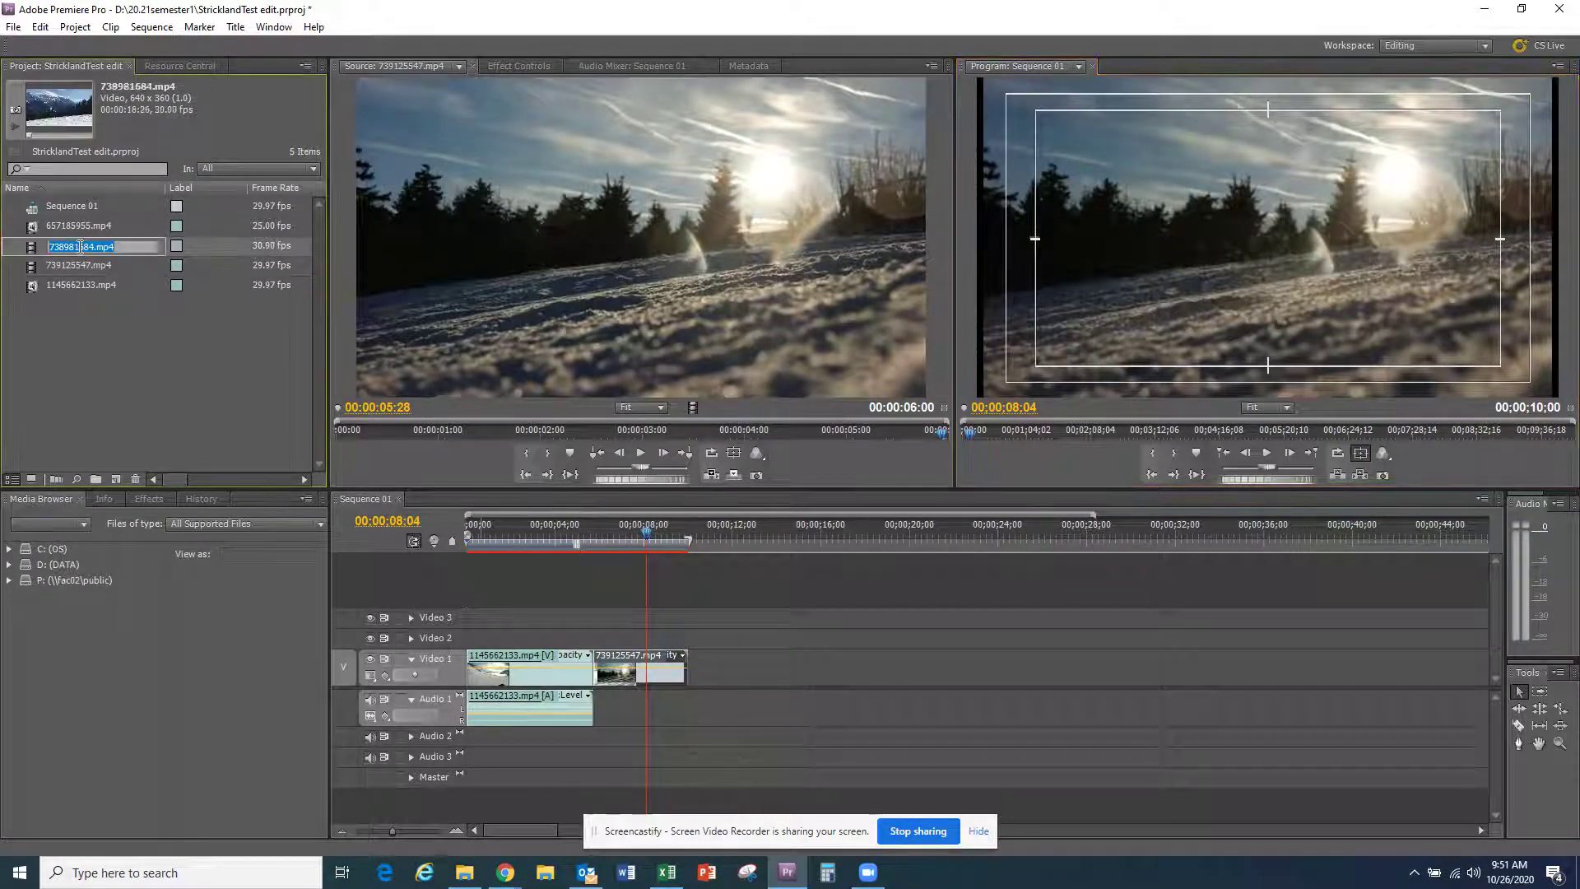
double_click(32, 247)
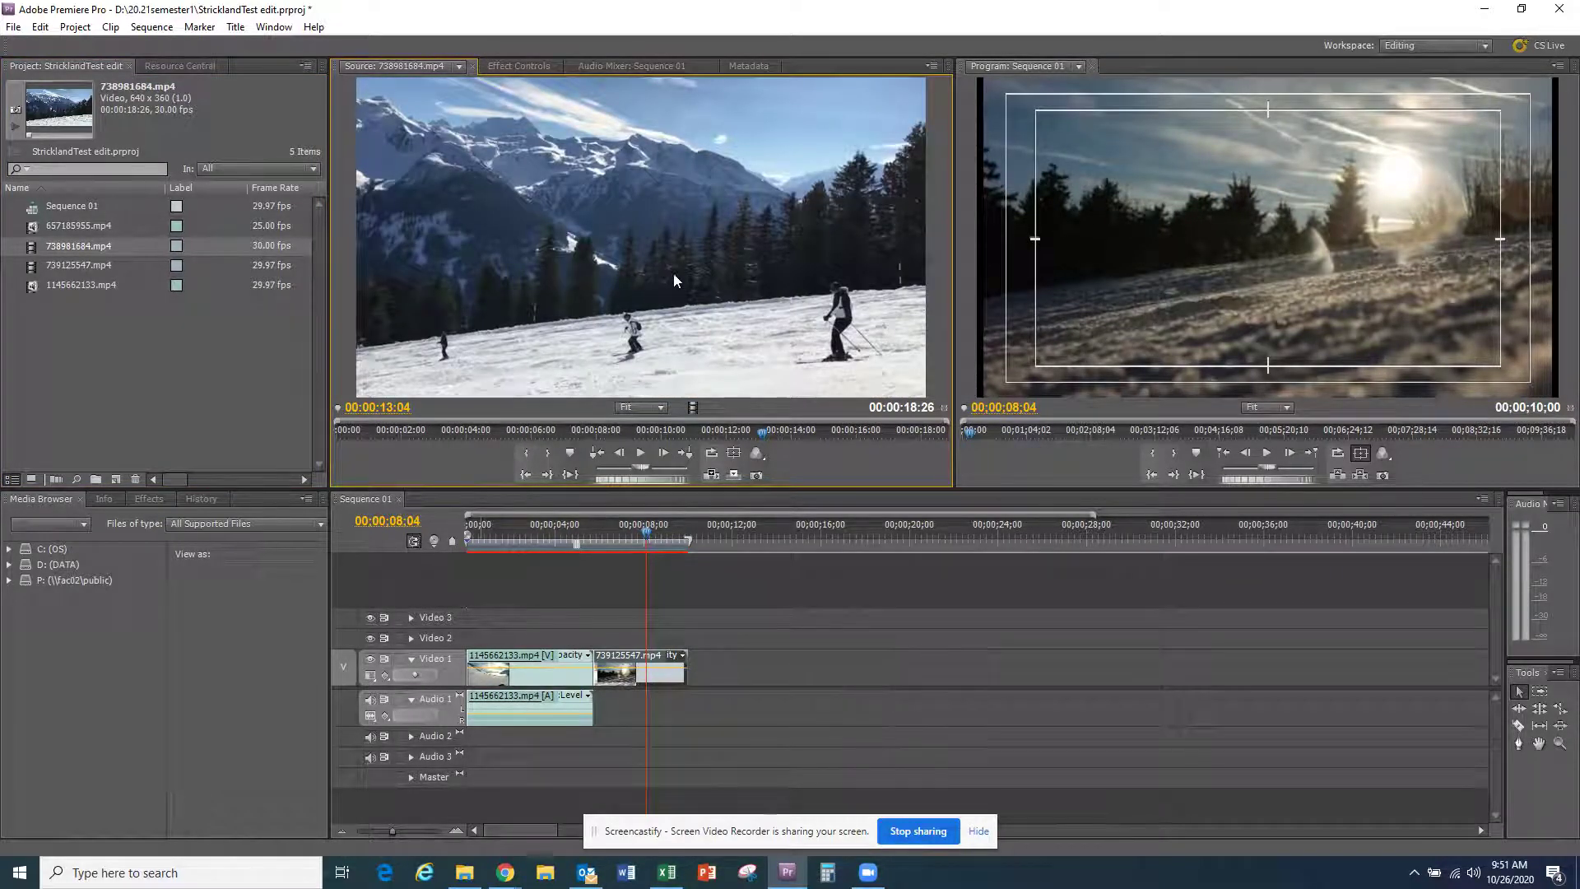
drag(33, 247, 295, 308)
drag(509, 432, 697, 665)
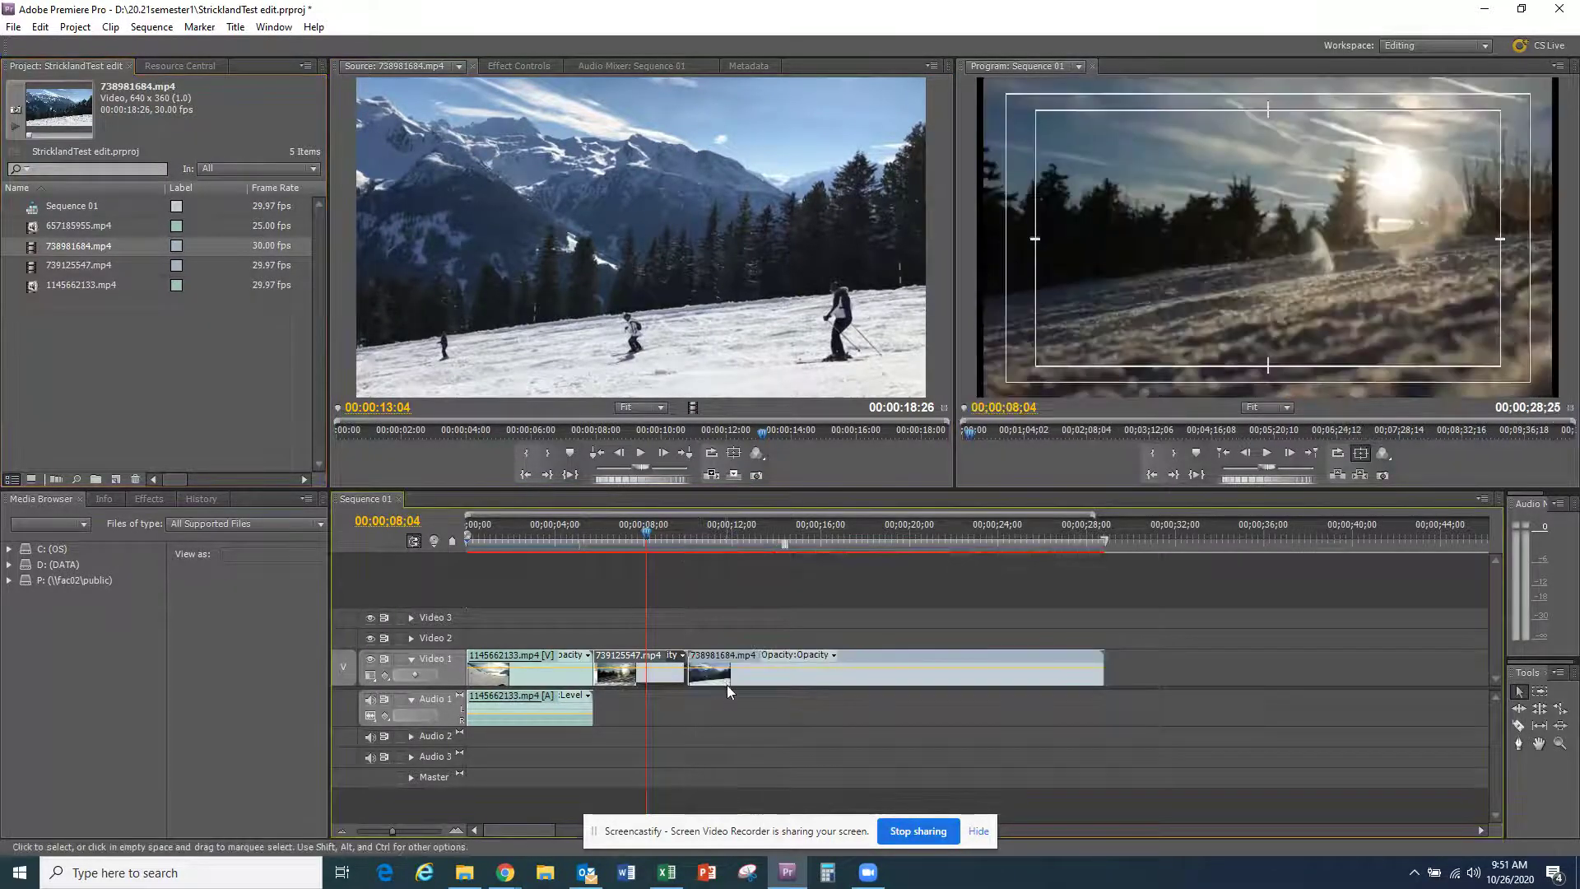
Step: Play the sequence into 738981684.mp4 and scale that clip to the frame size
key(space)
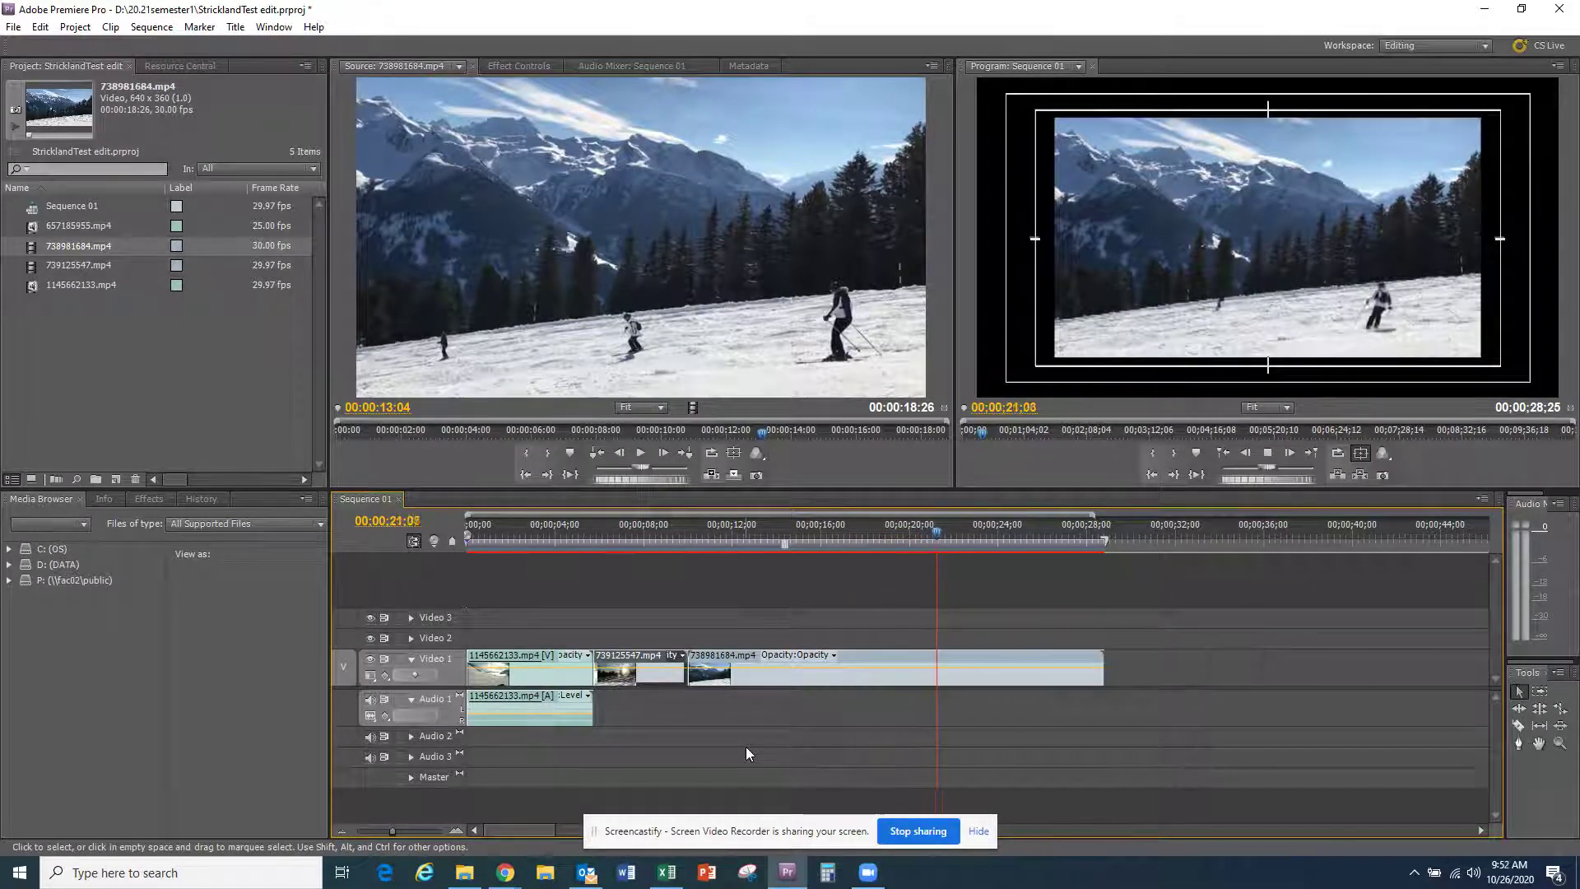
key(space)
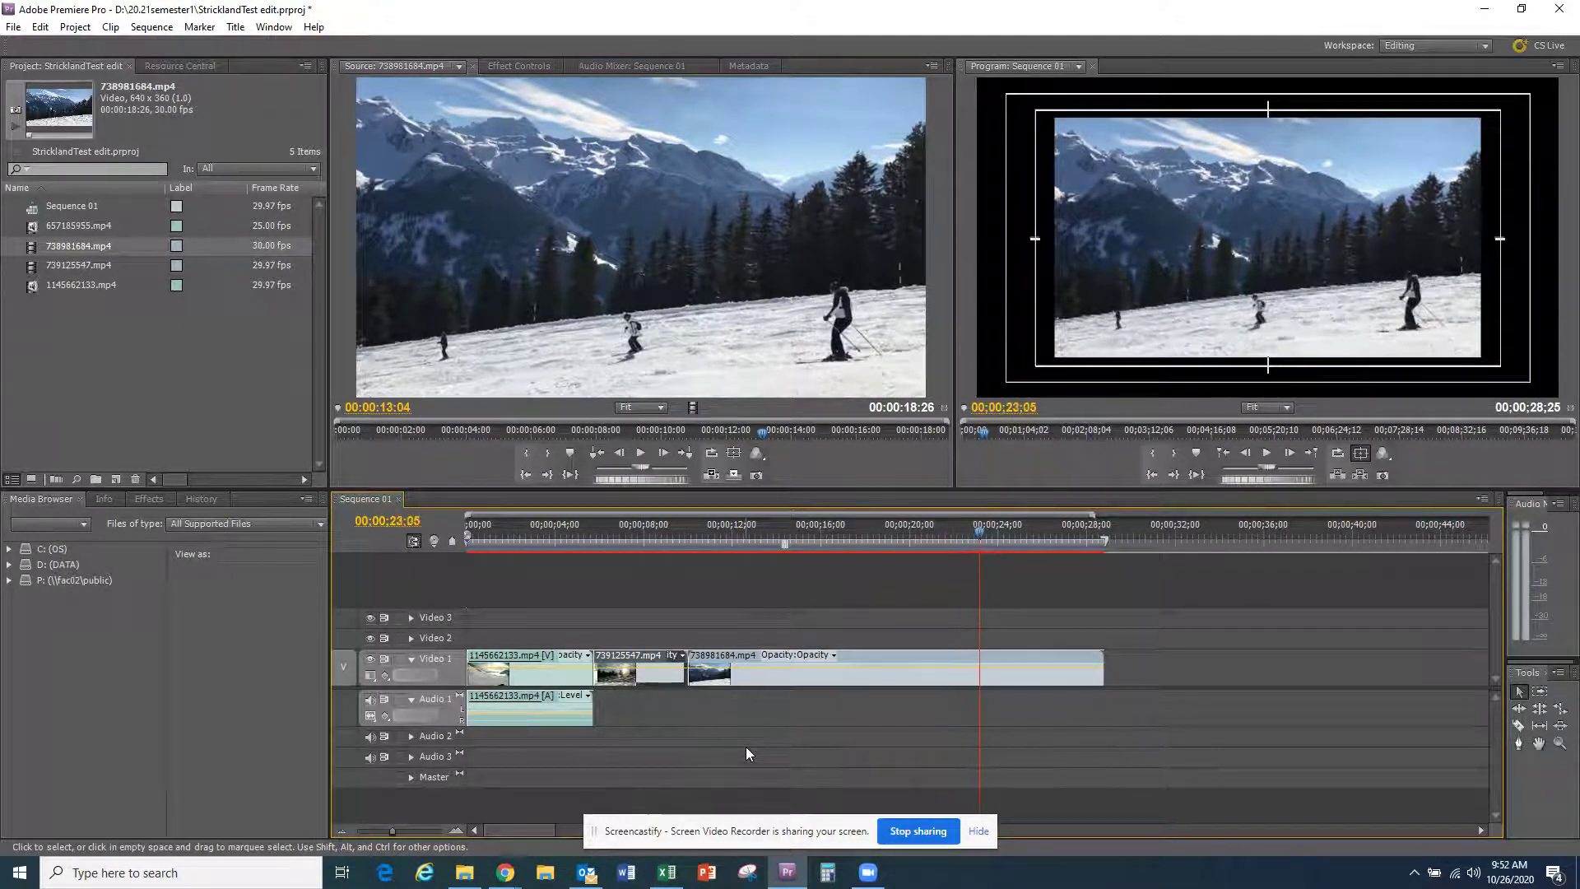
right_click(866, 656)
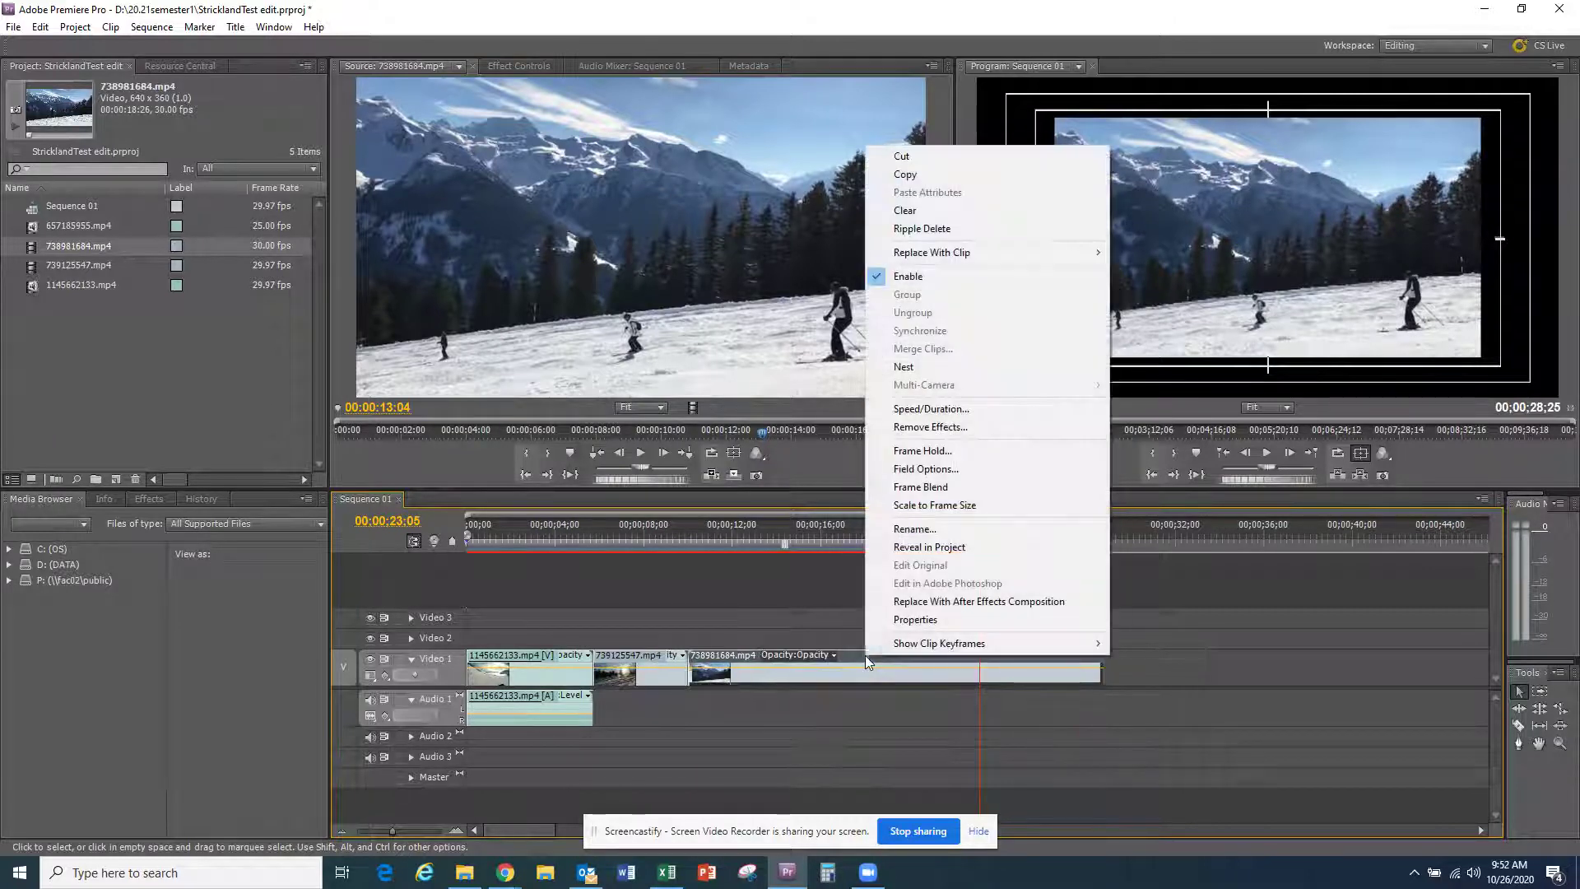
click(915, 510)
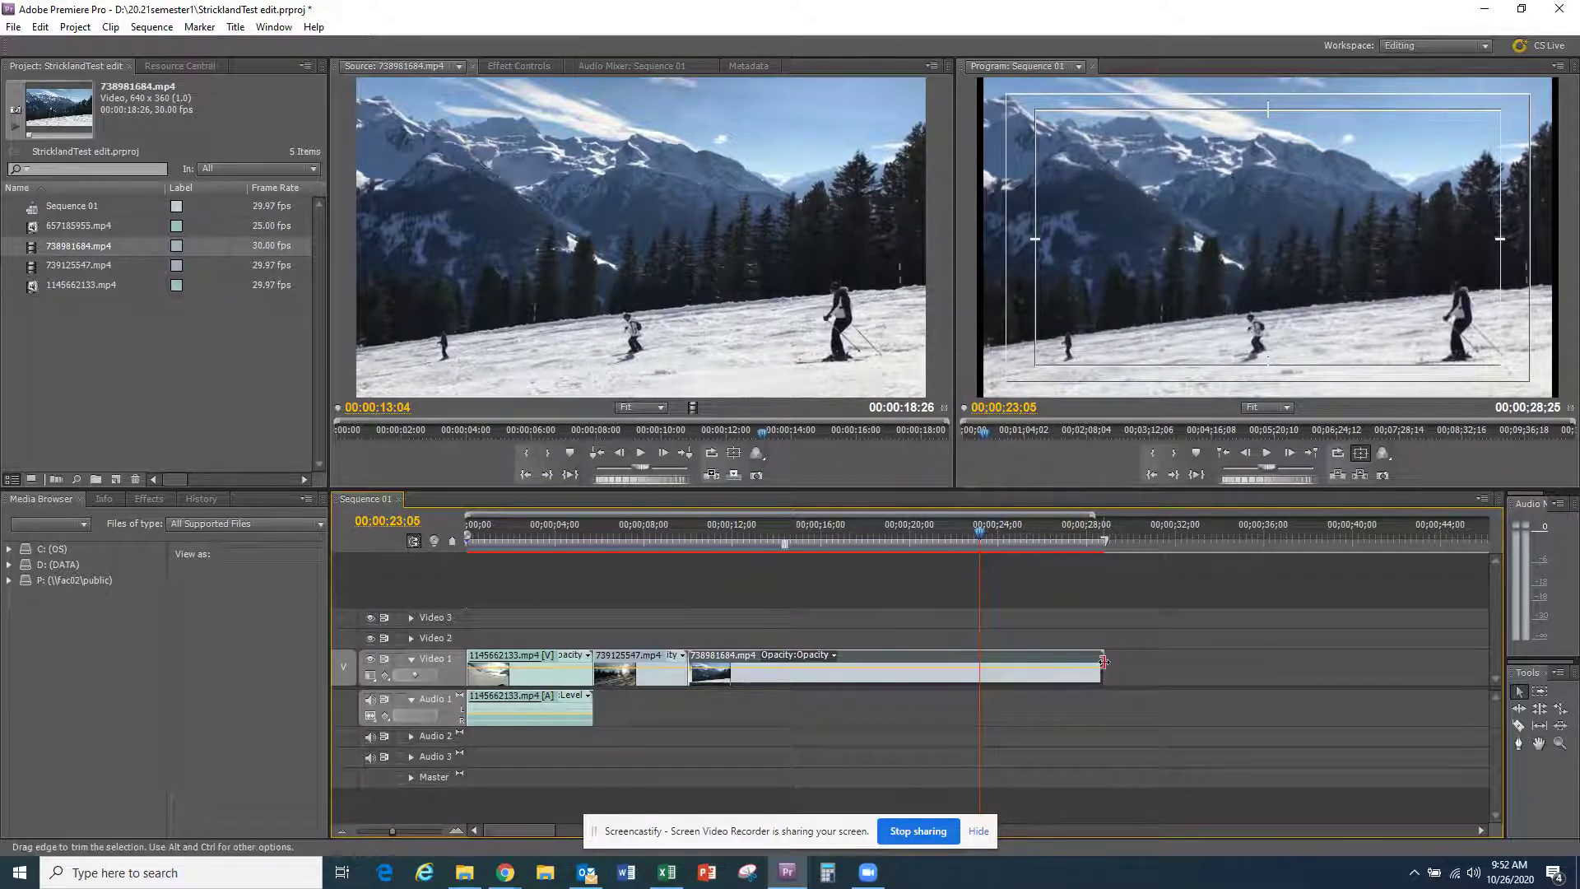
Step: Shorten the end of 738981684.mp4 so that it finishes at 00;00;15;09, and play back the three-clip sequence from the start
drag(1104, 662, 802, 672)
click(675, 536)
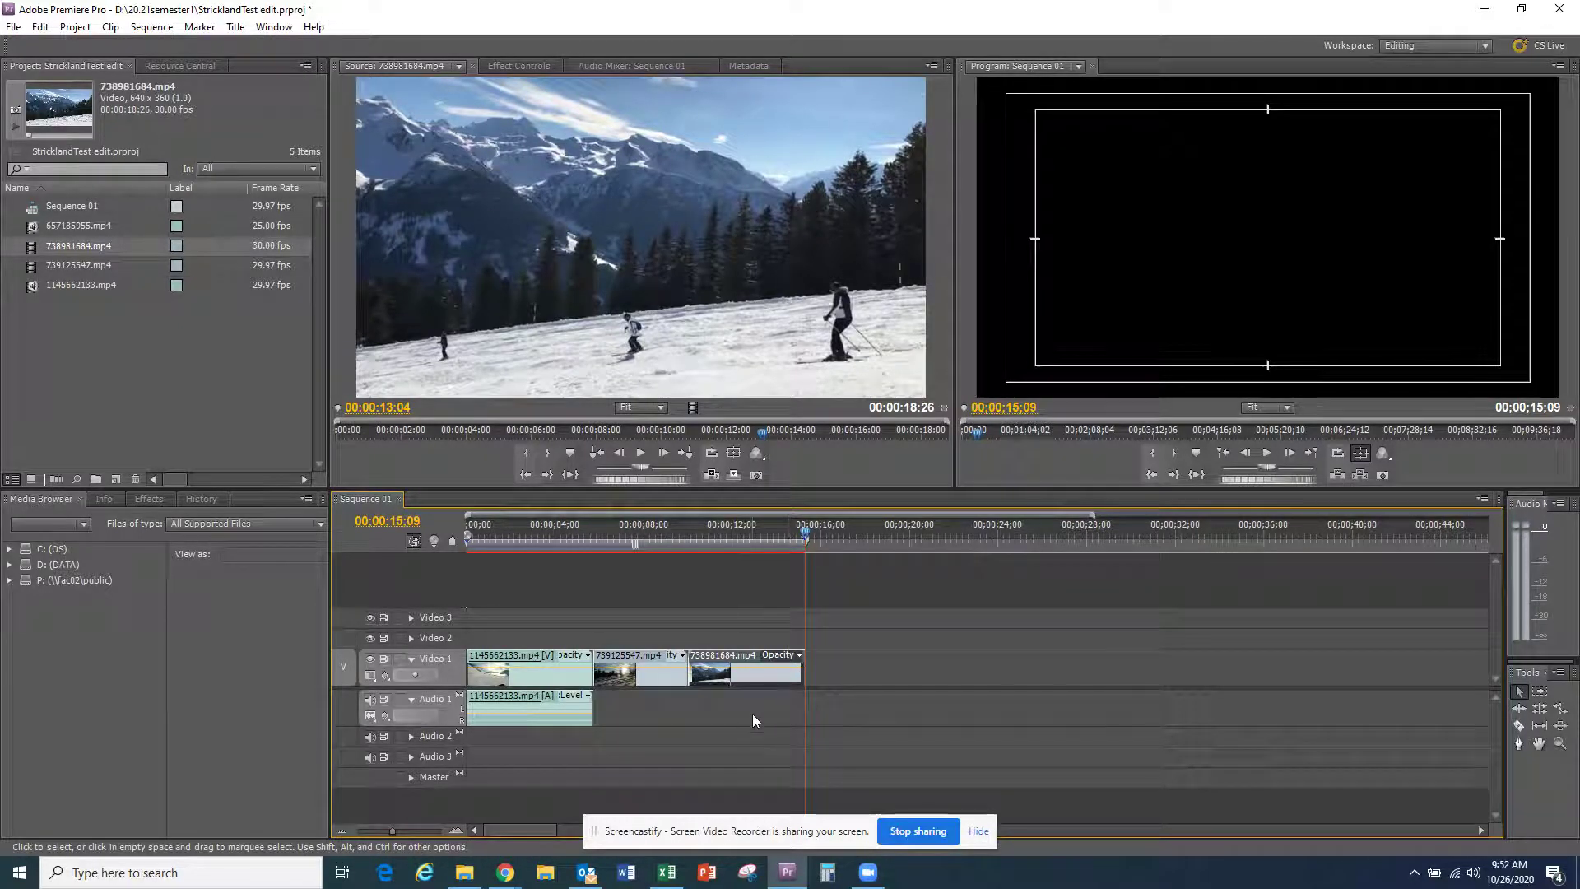
click(470, 539)
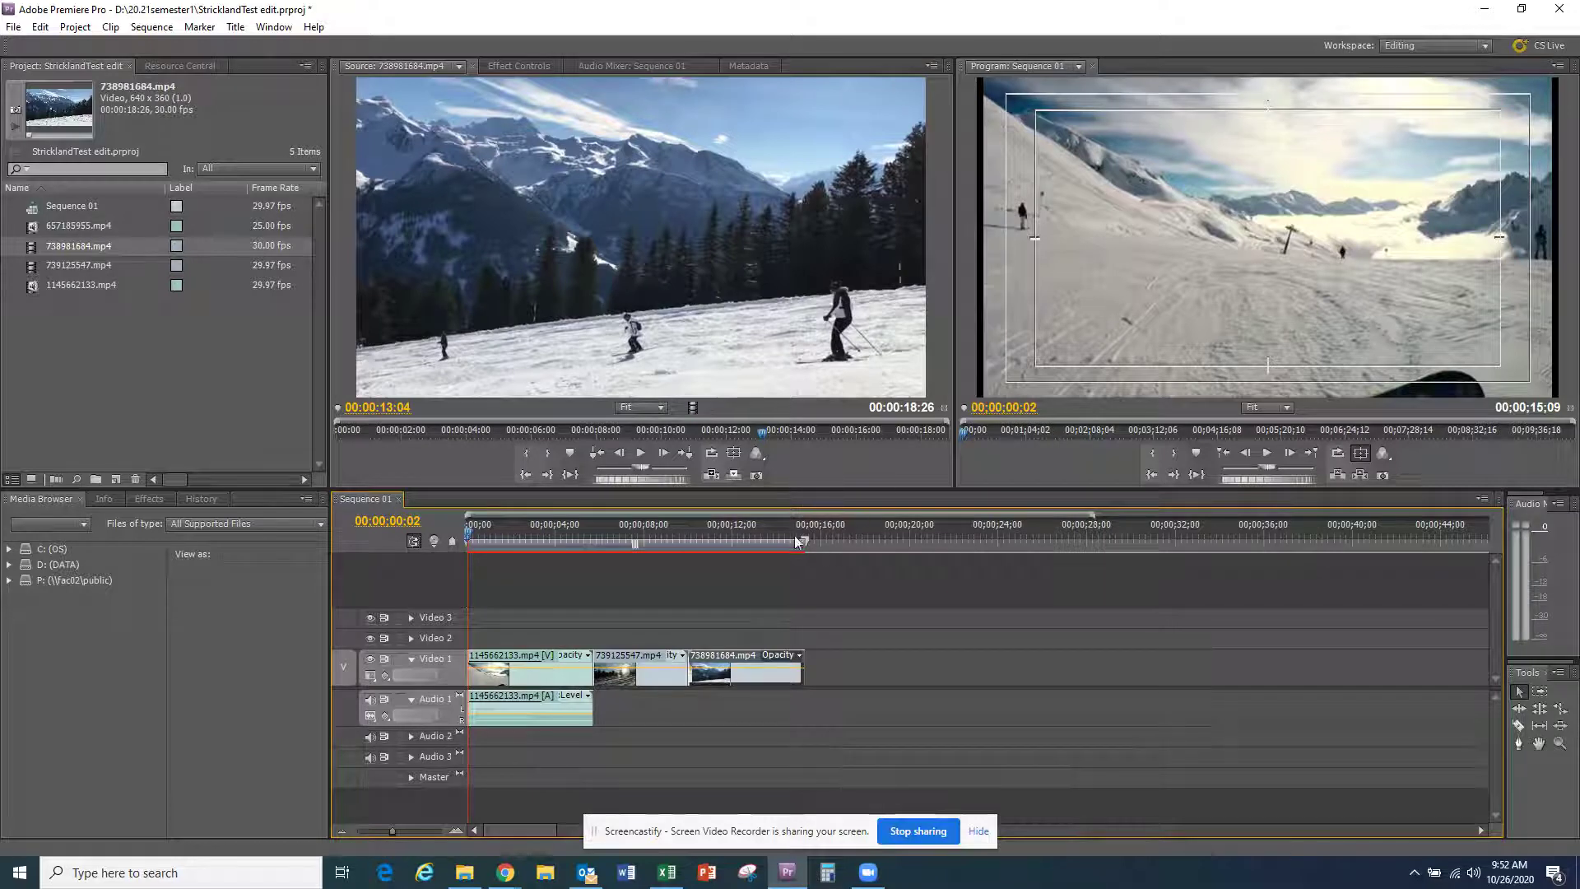
click(640, 453)
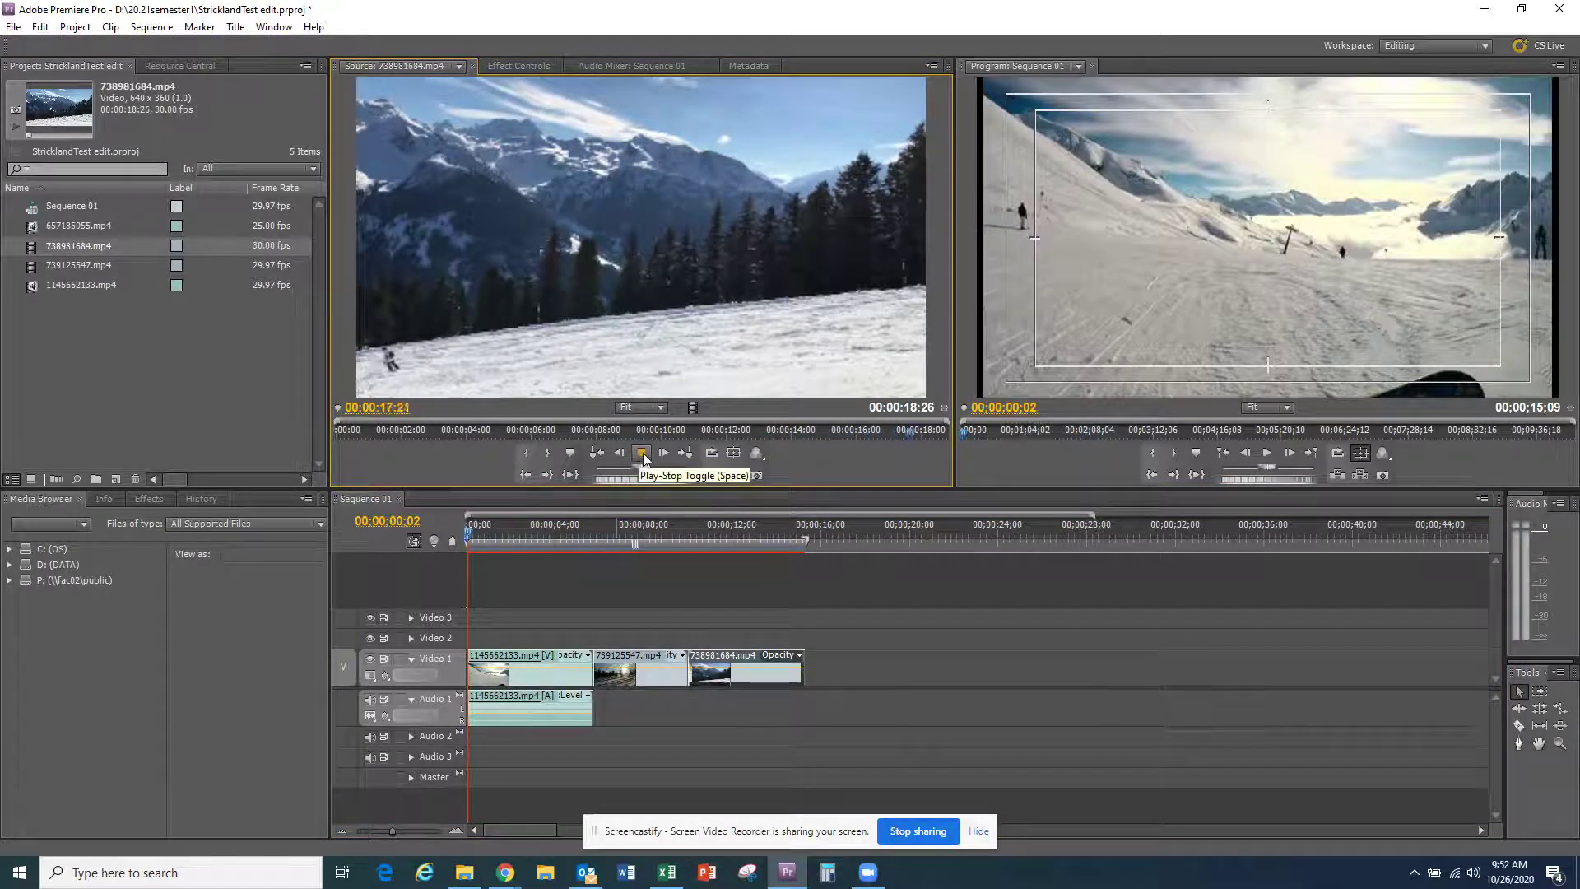
click(640, 454)
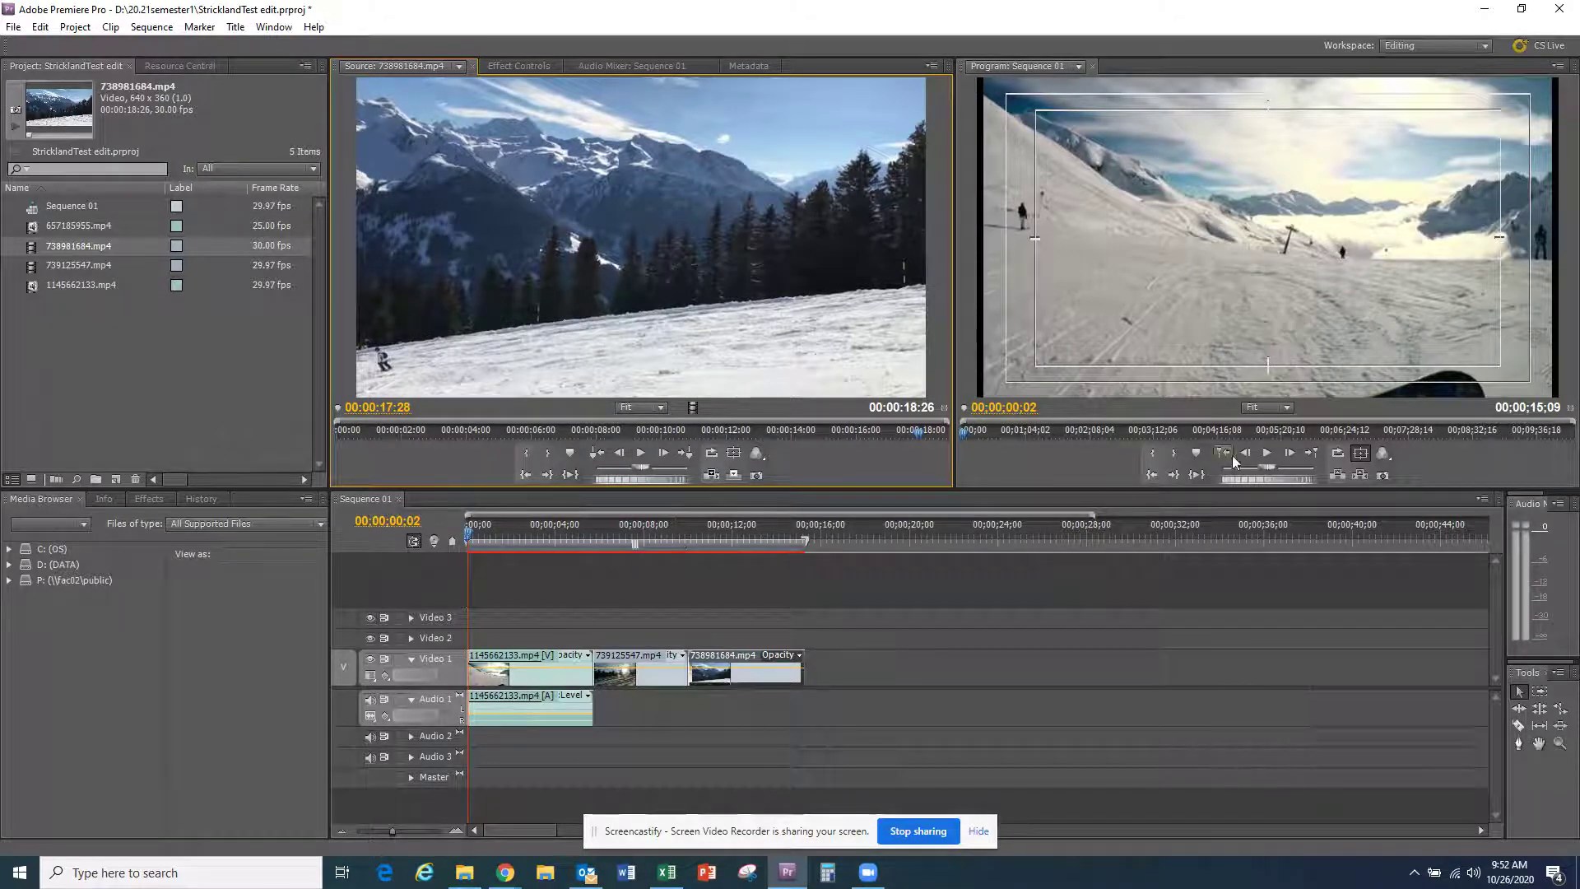
click(1269, 454)
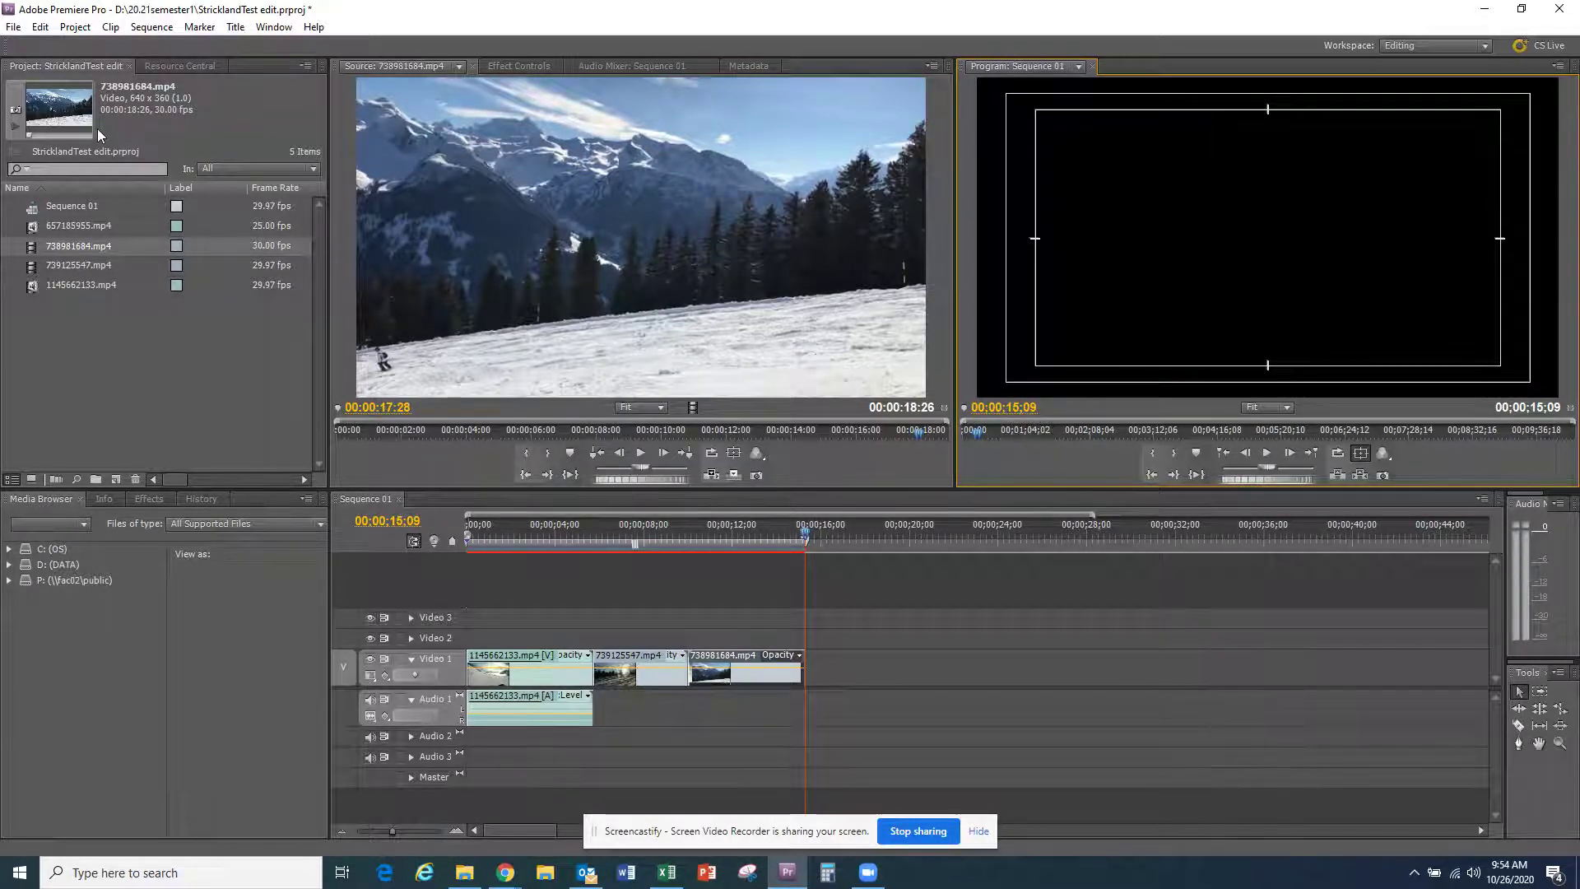
Step: Save the StricklandTest edit project and close the editing program
click(14, 28)
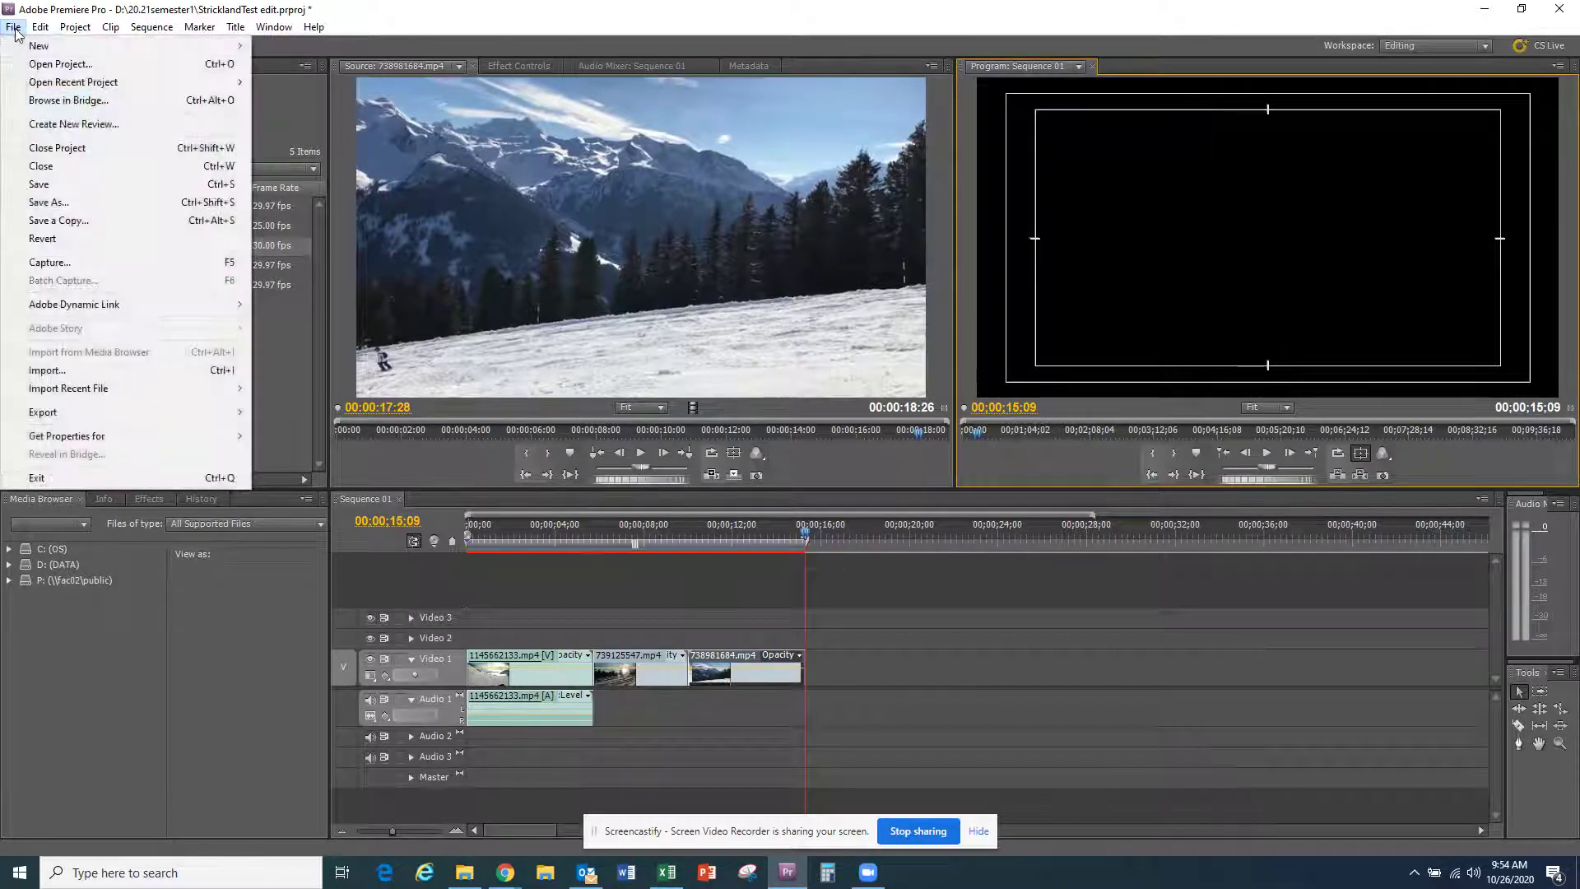
click(45, 188)
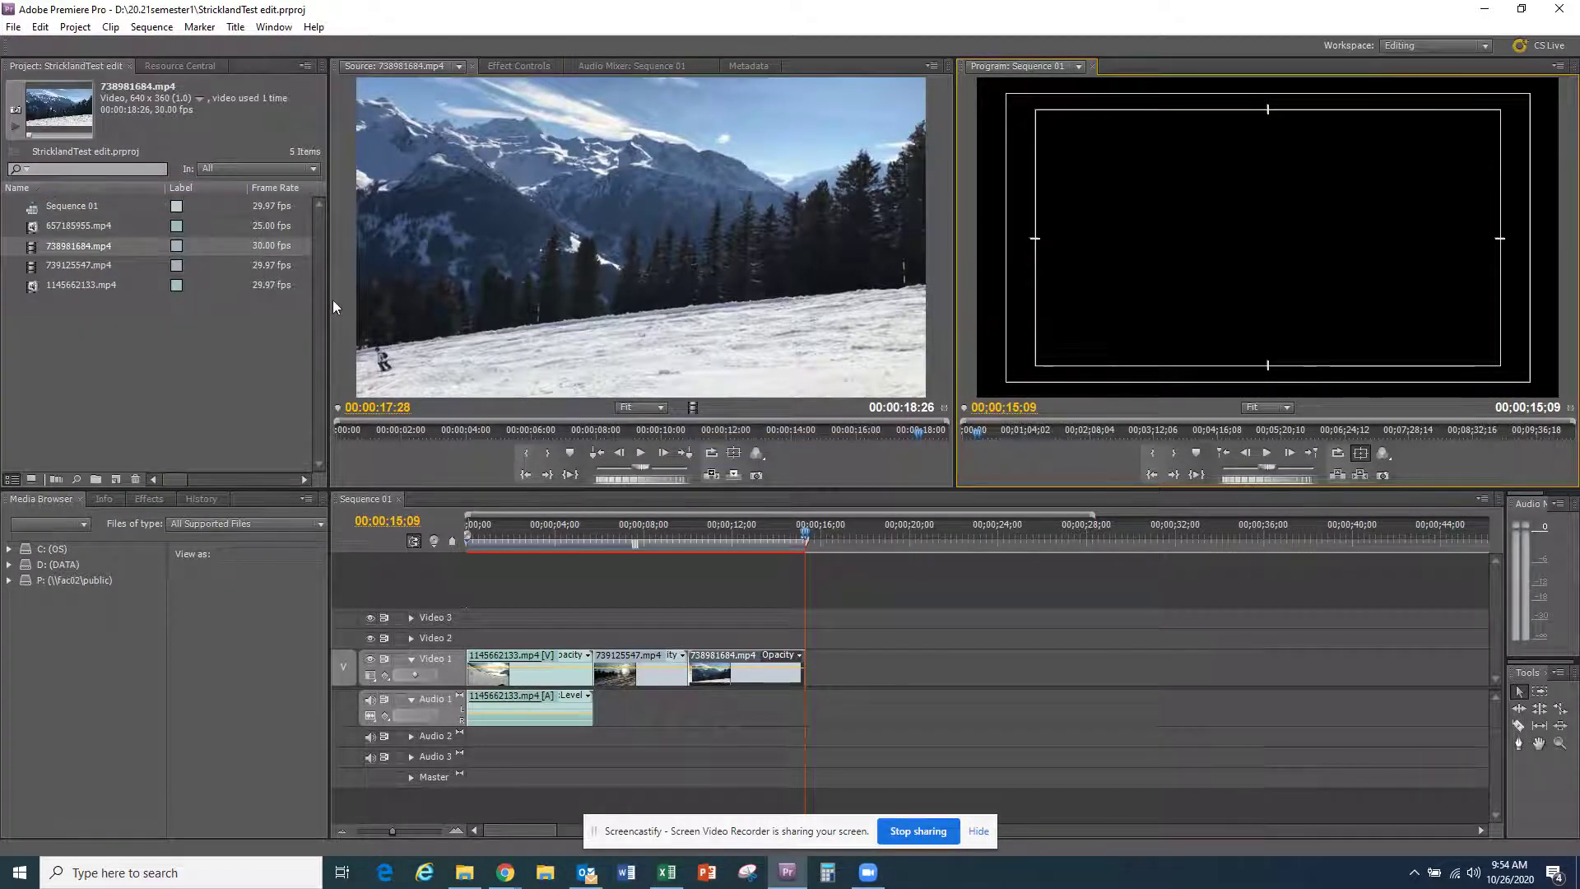
click(1560, 12)
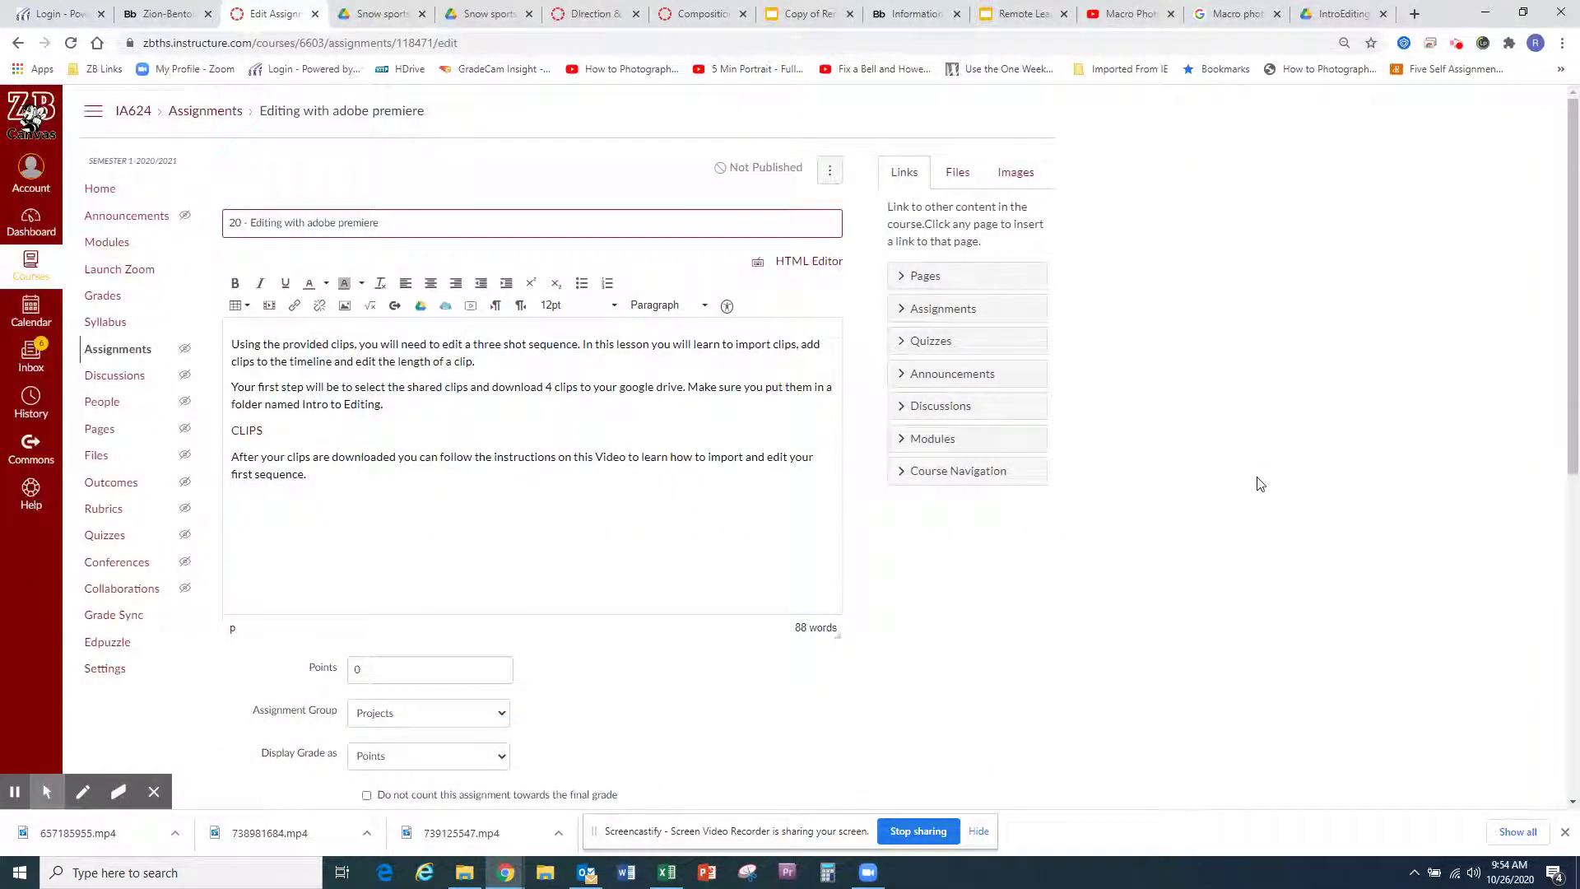